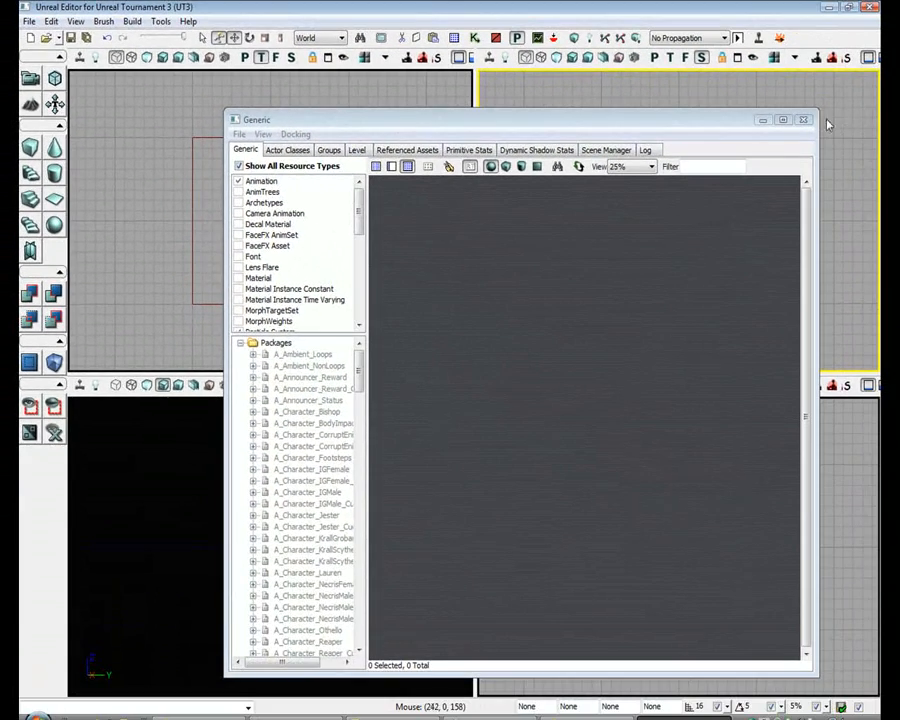
Close the Generic browser and examine the red builder brush from several angles in the perspective viewport.
left_click(805, 121)
left_click(266, 490)
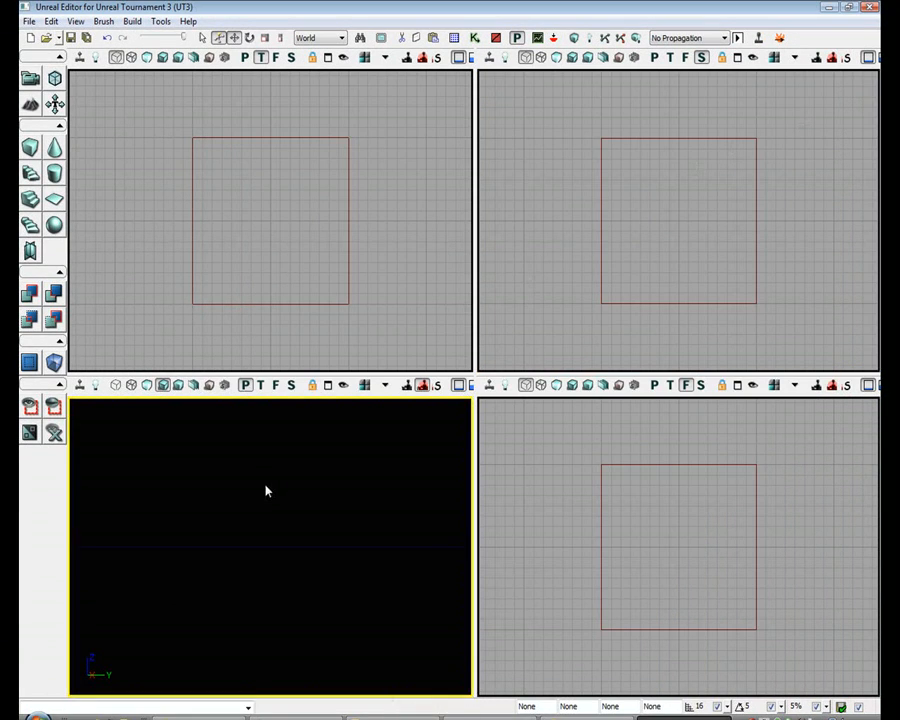
left_click_drag(264, 474, 274, 580)
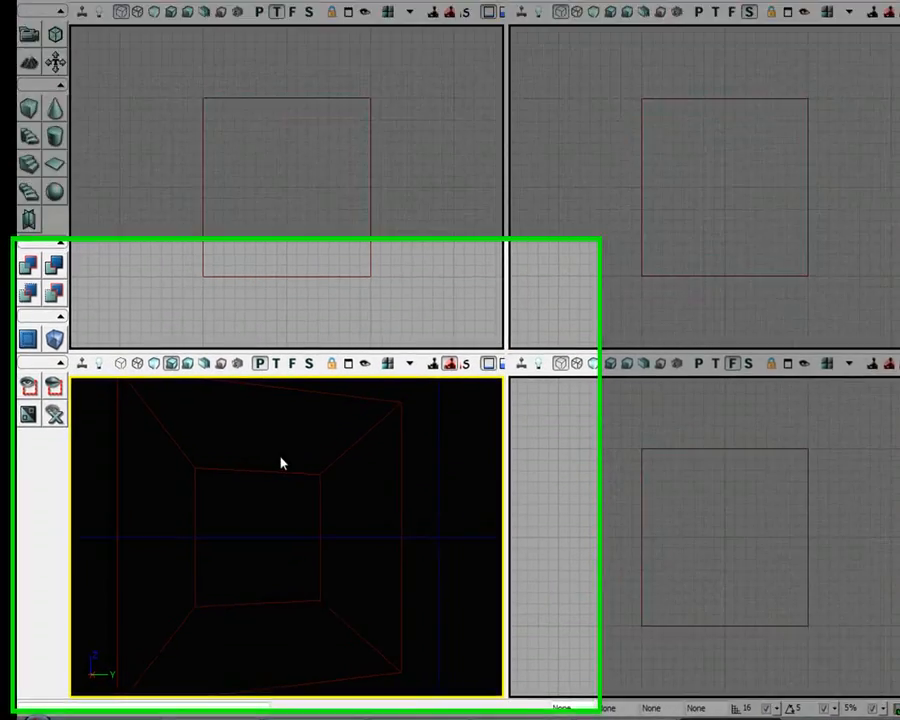
mouse_move(424, 333)
right_mouse_down()
mouse_move(424, 395)
mouse_move(424, 290)
mouse_move(436, 400)
mouse_move(443, 270)
mouse_move(443, 284)
mouse_move(485, 186)
mouse_move(445, 321)
right_mouse_up()
right_click(440, 330)
left_click(440, 330)
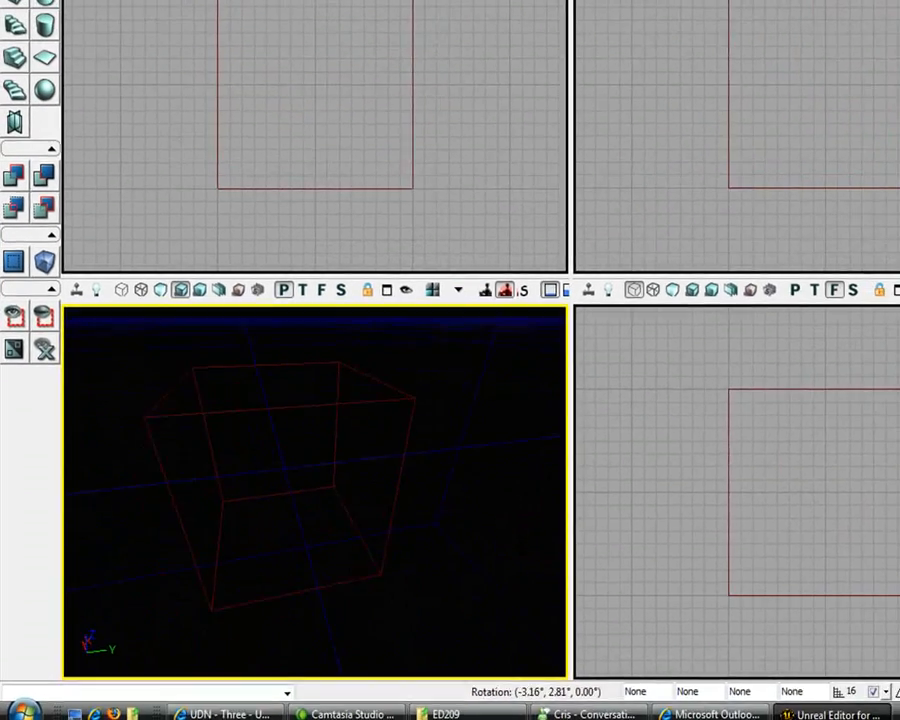
right_click(445, 321)
left_click(650, 0)
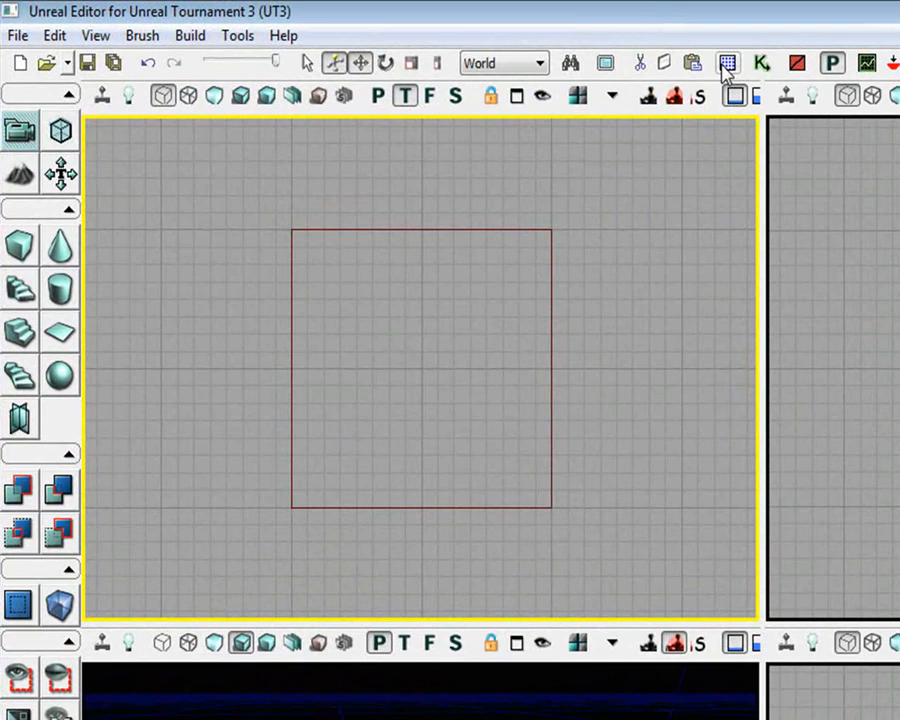
Reopen the Generic browser and choose ed209.PSK from the ED209 folder for import.
left_click(727, 63)
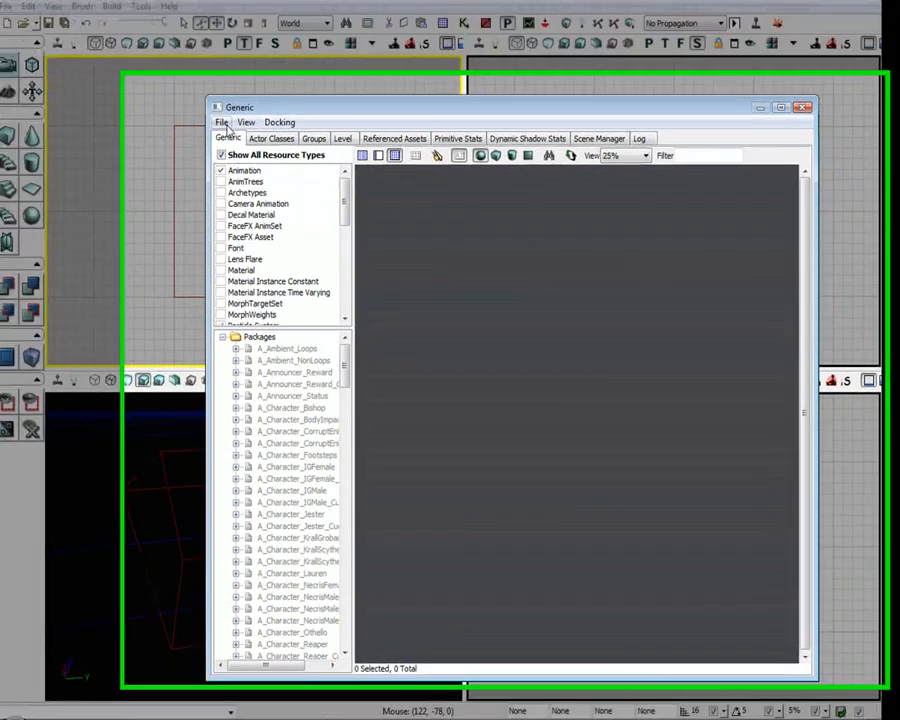
left_click(240, 133)
left_click(137, 178)
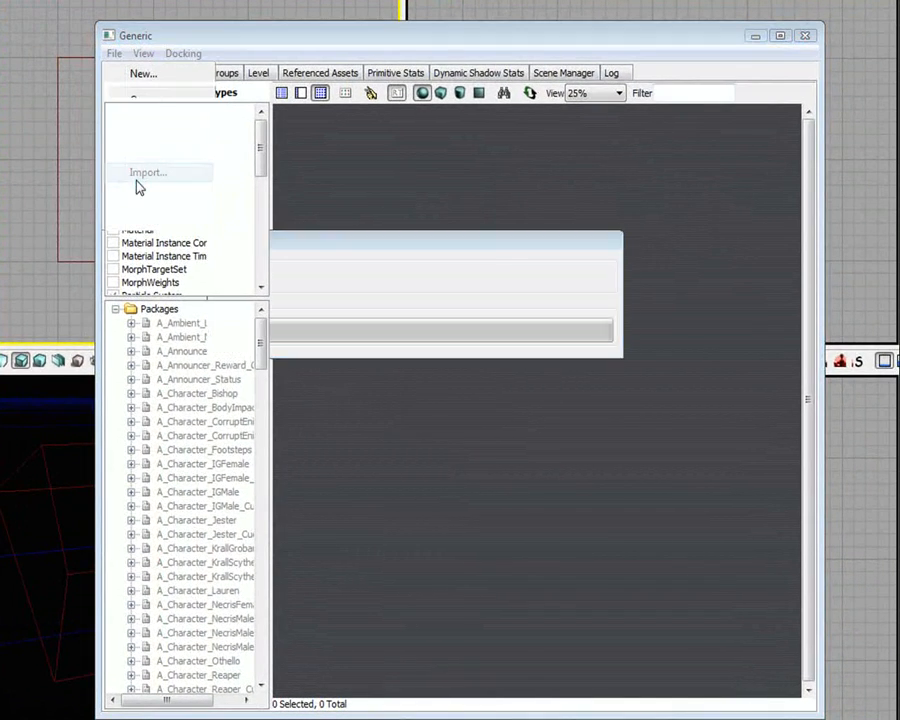
left_click(306, 199)
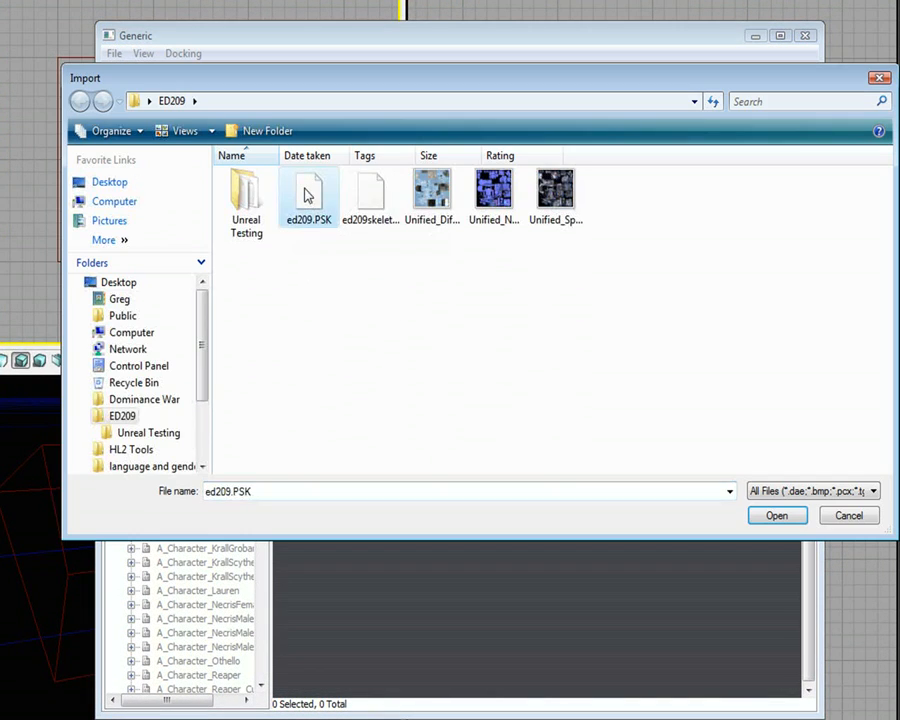
left_click(780, 516)
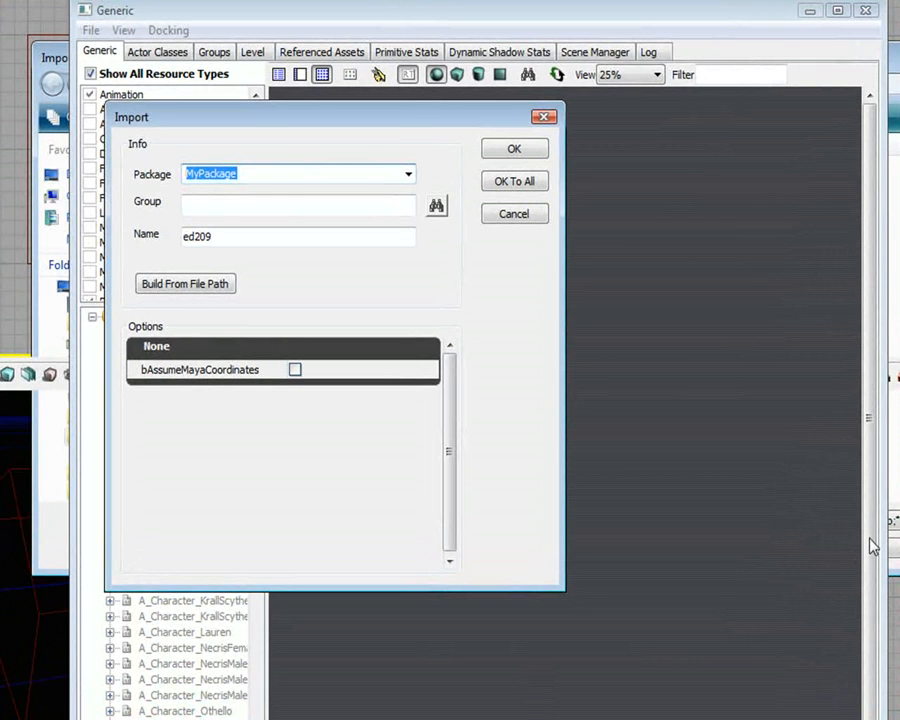
Import the mesh into package Ed209 and group Meshes, keeping the name ed209.
type("Ed209")
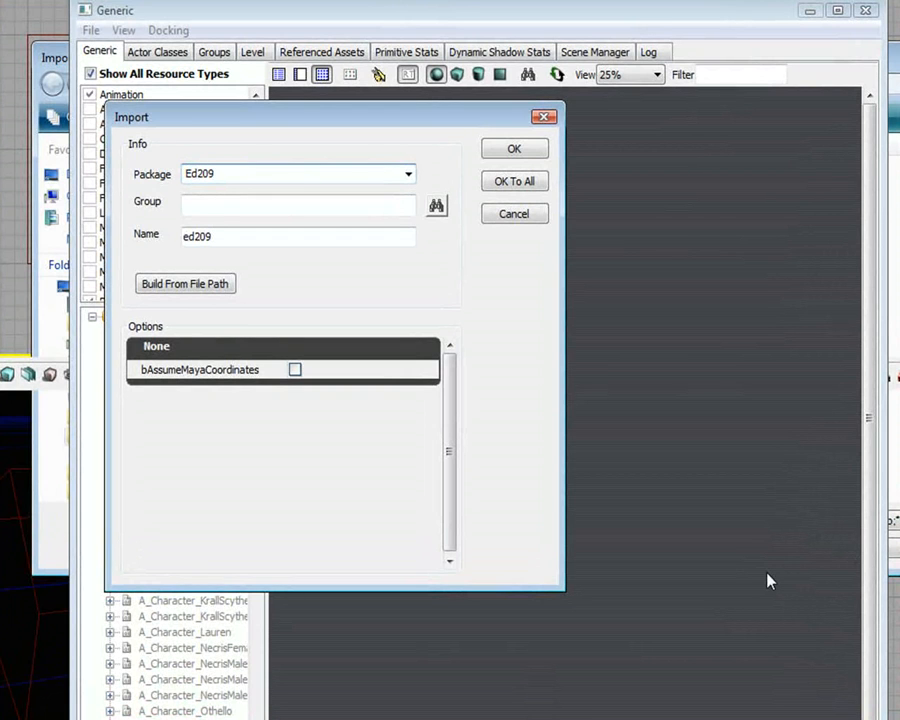
key("Tab")
type("Meshes")
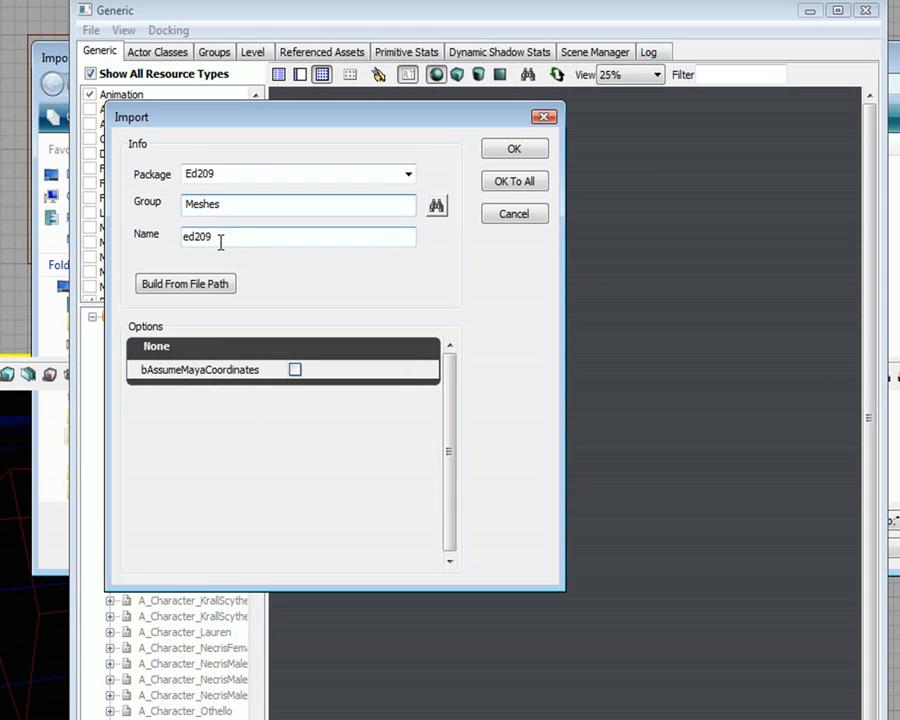
left_click(533, 154)
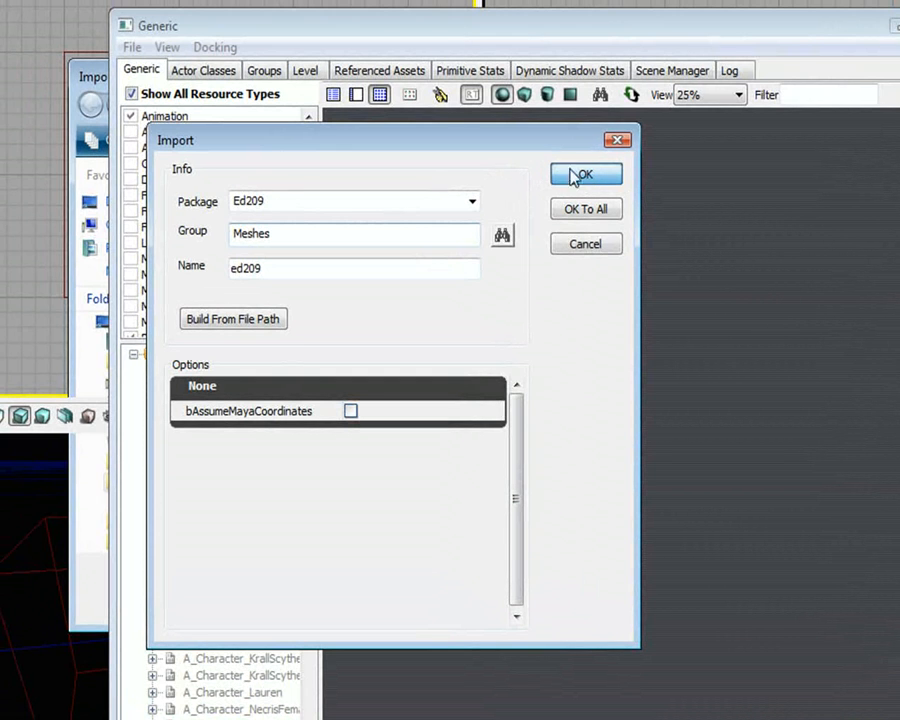
left_click(592, 184)
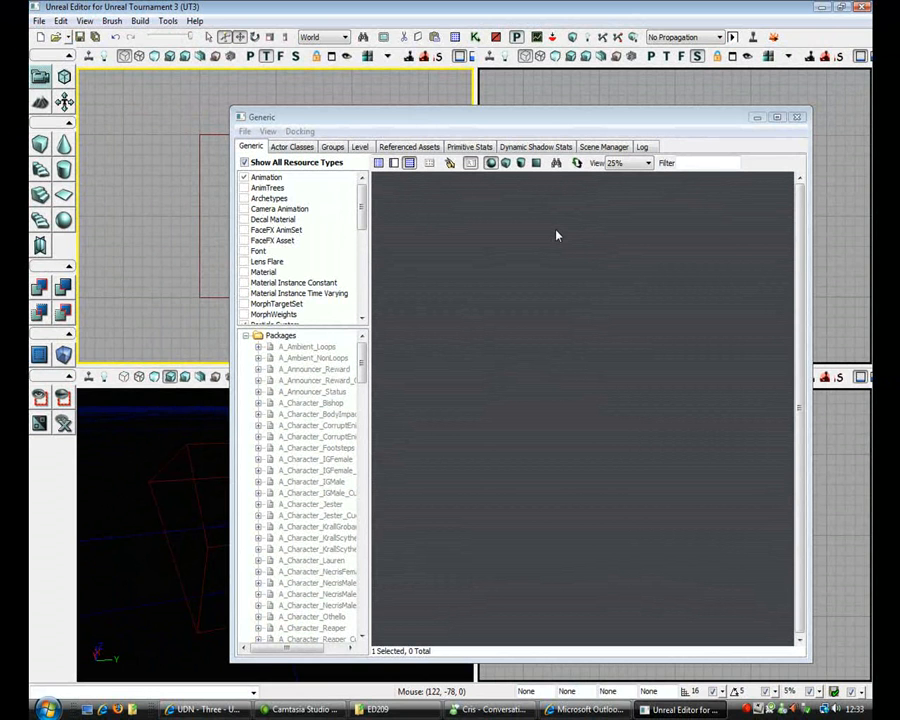
Show the Meshes group of the ed209 package and save the package as ed209.upk in the ED209 folder.
left_click_drag(362, 368, 363, 479)
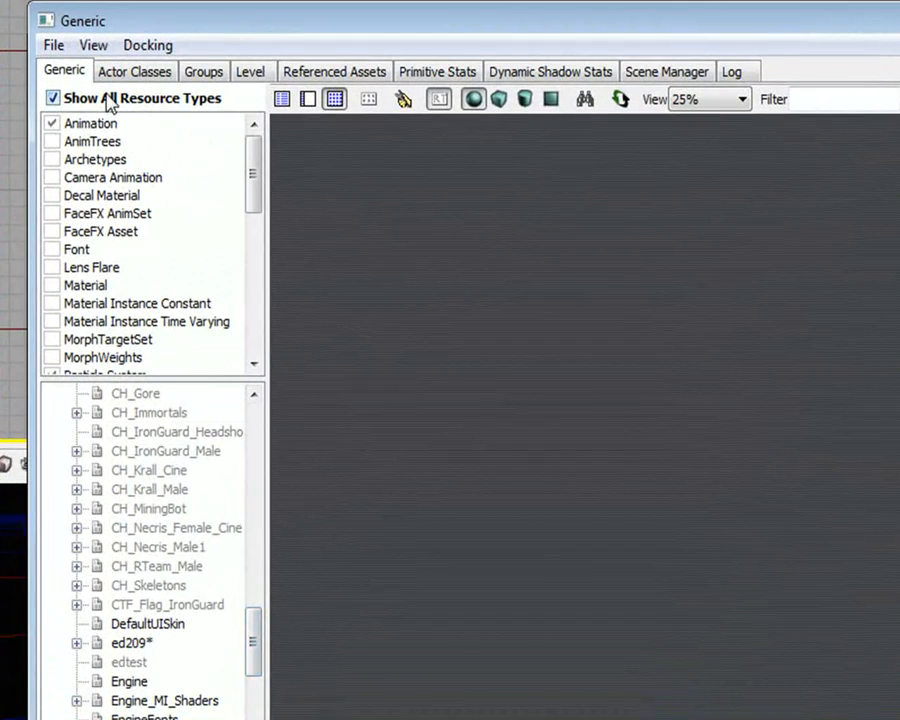
left_click(79, 638)
left_click(224, 517)
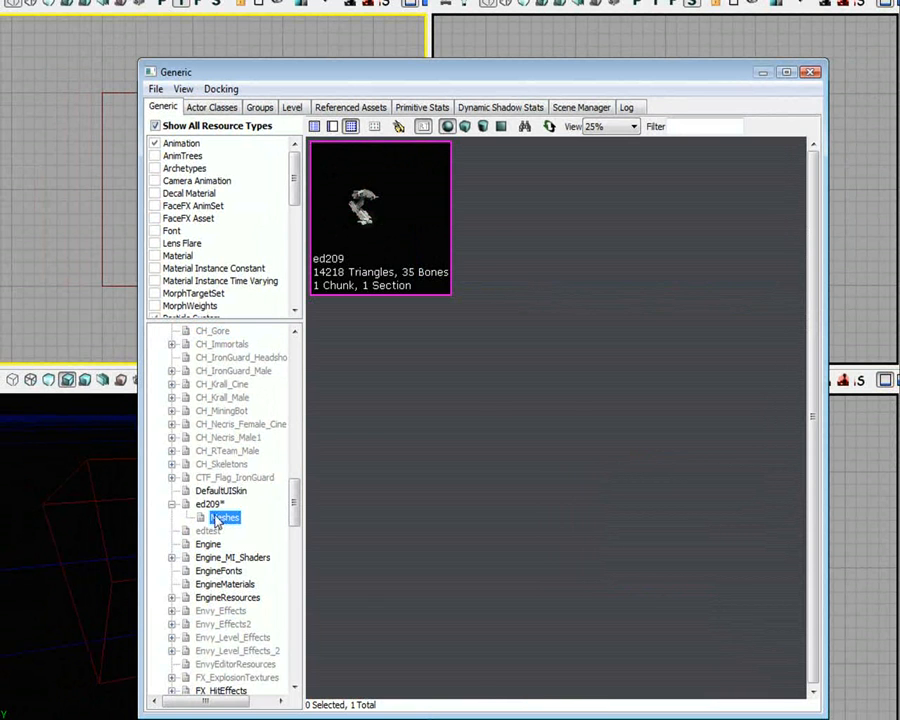
right_click(208, 504)
left_click(284, 516)
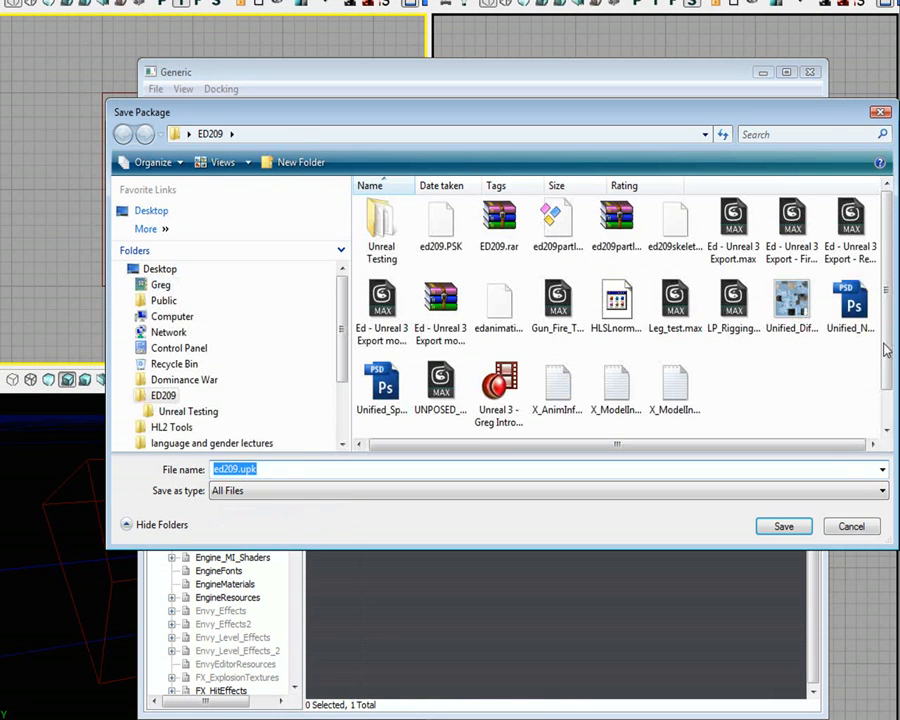
left_click(798, 527)
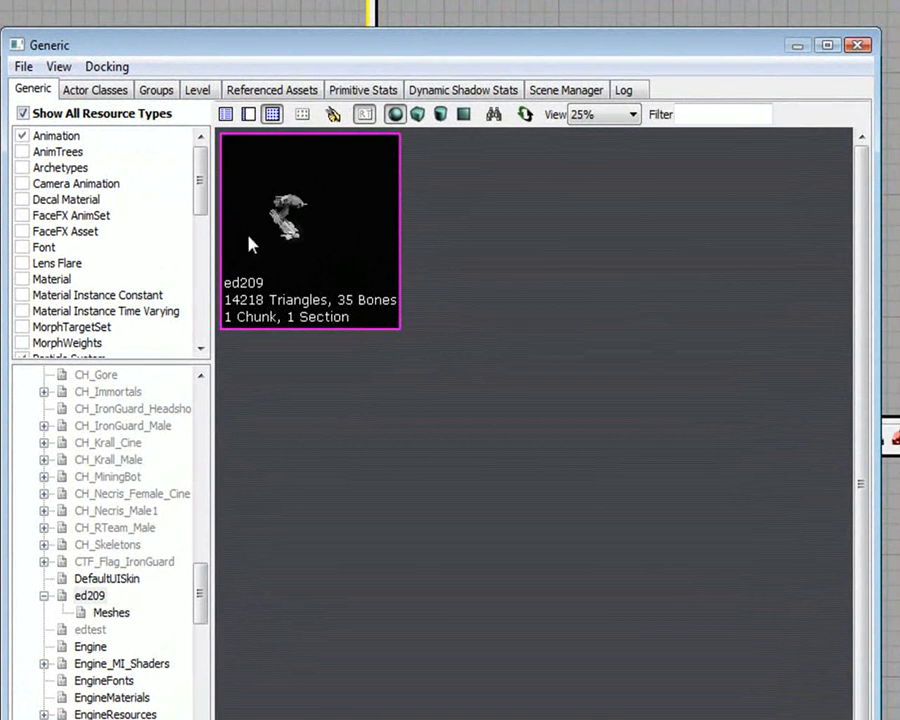
Open the ed209 skeletal mesh in the AnimSet Editor and make its window smaller than full screen.
left_click(318, 209)
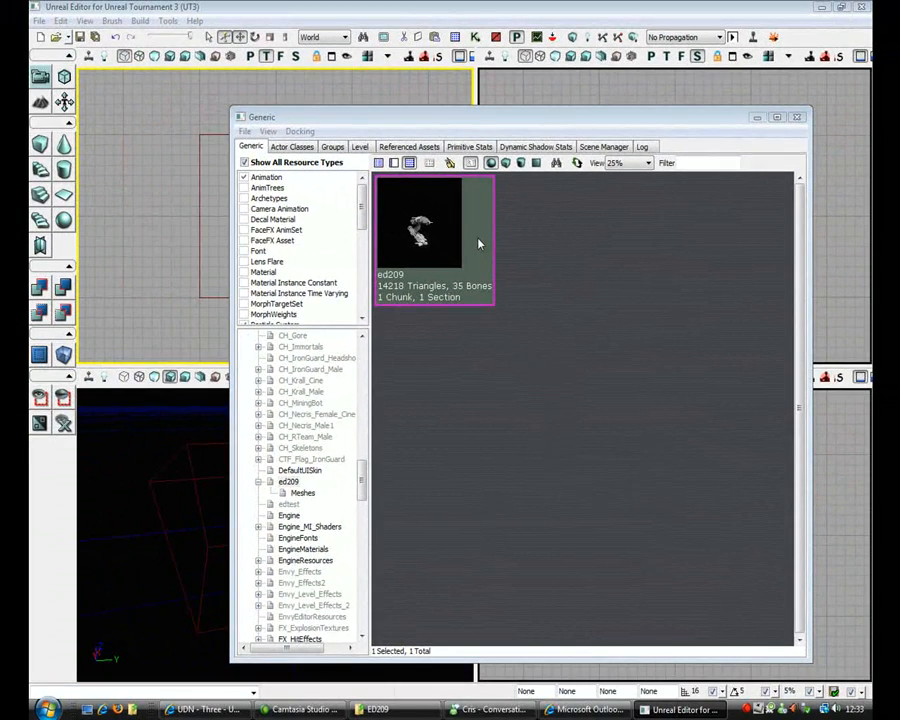
double_click(479, 243)
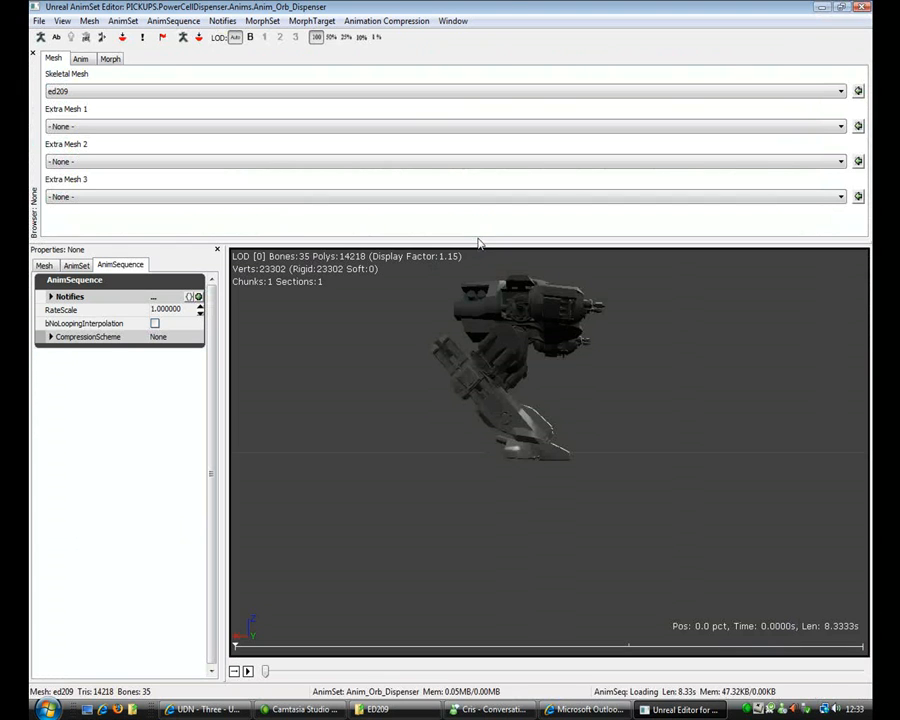
left_click_drag(510, 13, 700, 57)
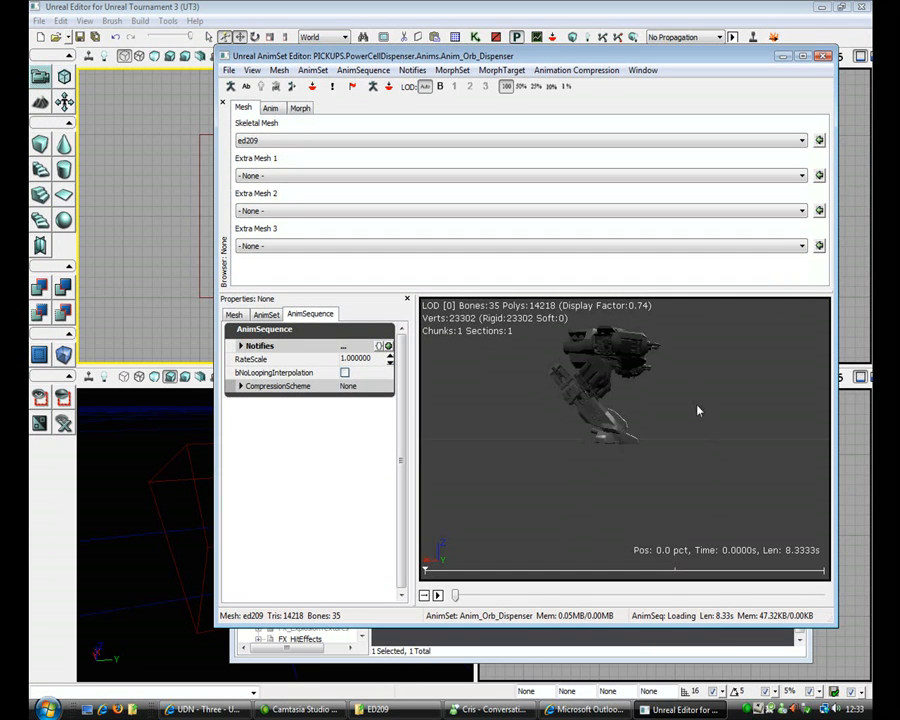
Examine the imported ed209 mesh from the front and sides in the preview, at close range and from farther away.
left_click_drag(717, 367, 610, 395)
left_click_drag(610, 480, 678, 434)
right_click_drag(678, 434, 678, 402)
middle_click_drag(678, 402, 678, 325)
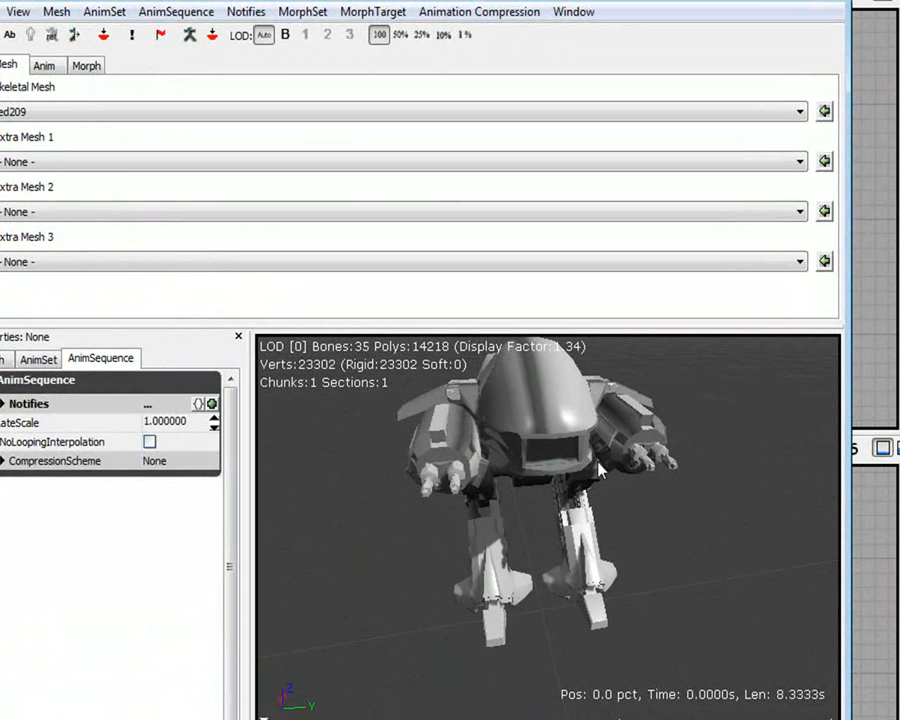
middle_click_drag(598, 470, 580, 460)
left_click_drag(580, 460, 810, 470)
left_click_drag(510, 470, 458, 474)
mouse_move(458, 474)
right_mouse_down()
mouse_move(462, 535)
mouse_move(474, 482)
right_mouse_up()
middle_click_drag(474, 482, 507, 487)
left_click_drag(507, 487, 528, 492)
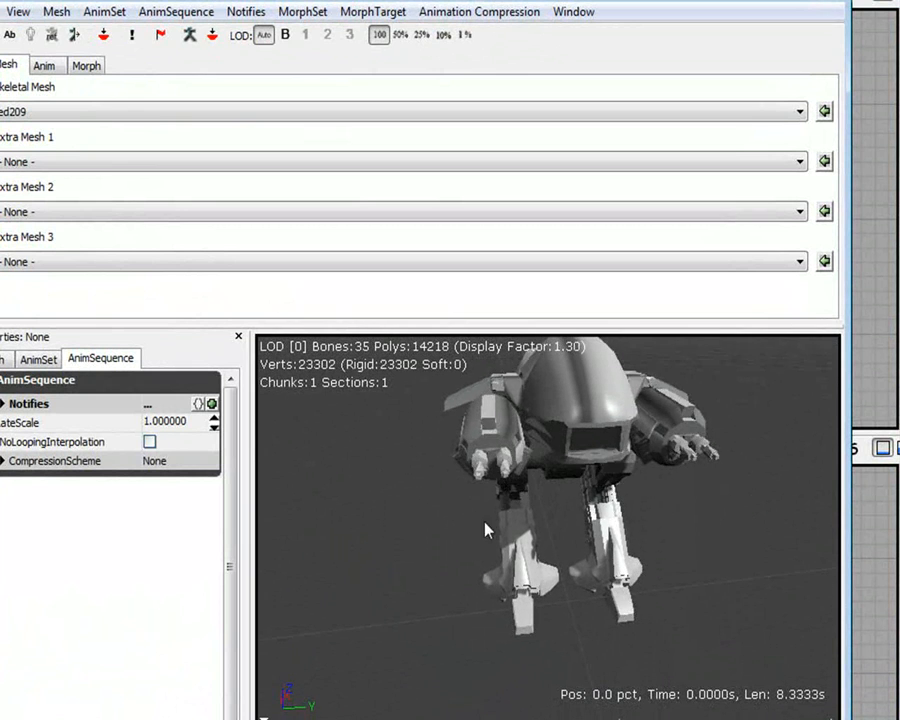
right_click_drag(528, 492, 528, 515)
left_click_drag(528, 515, 520, 522)
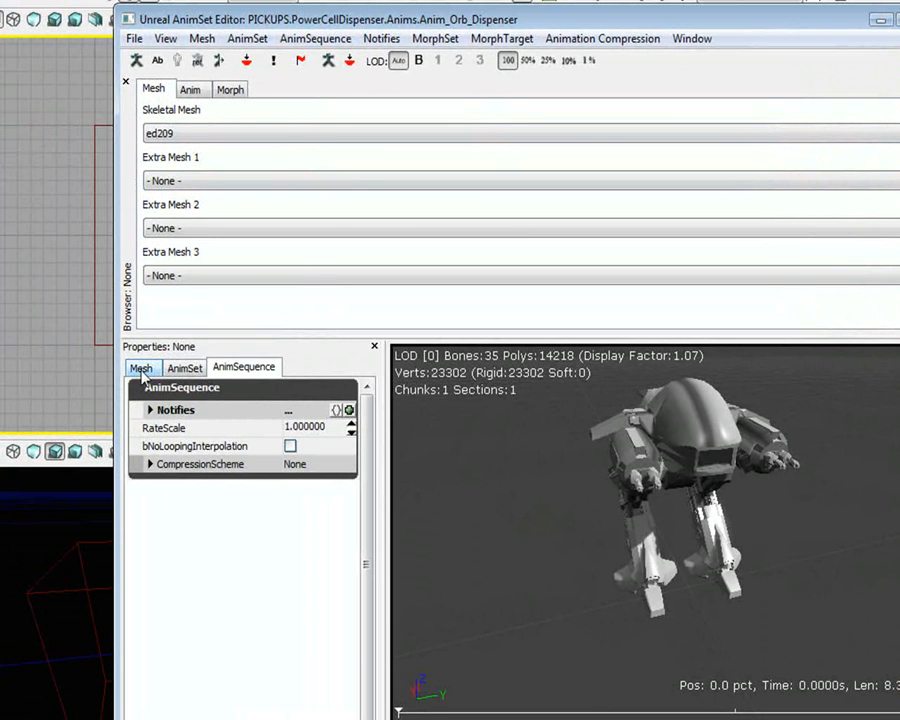
Display the skeletal mesh properties and expand the Materials, Origin and RotOrigin groups.
left_click(141, 369)
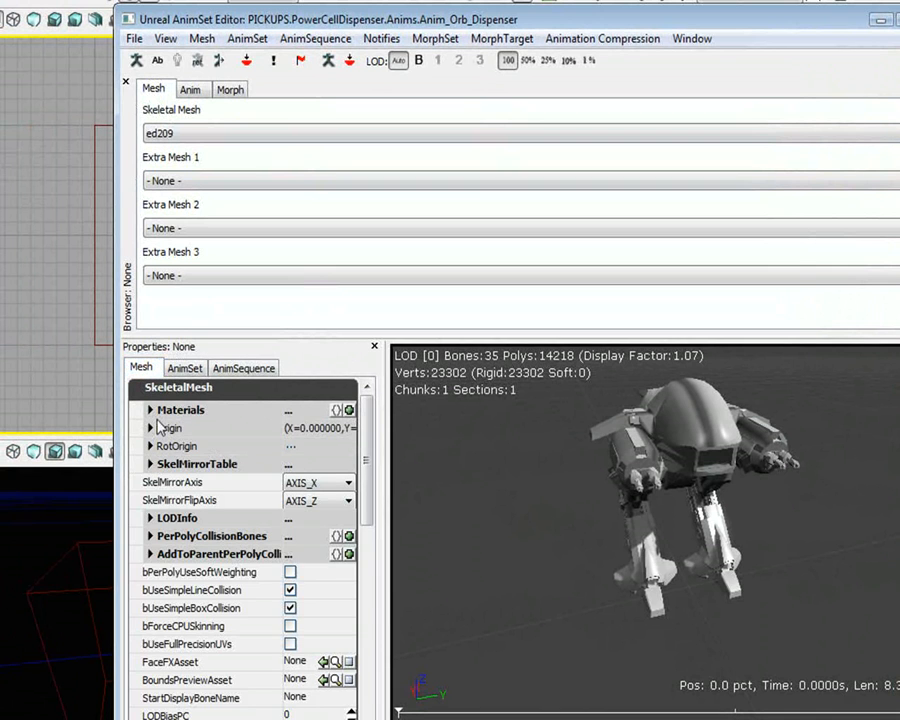
left_click(150, 411)
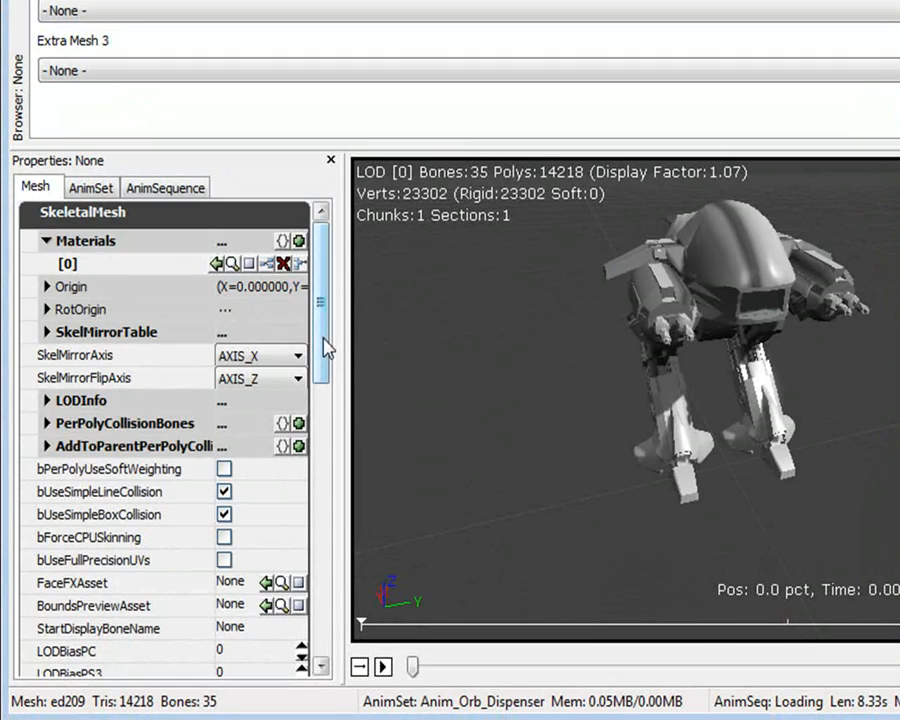
left_click_drag(327, 347, 335, 282)
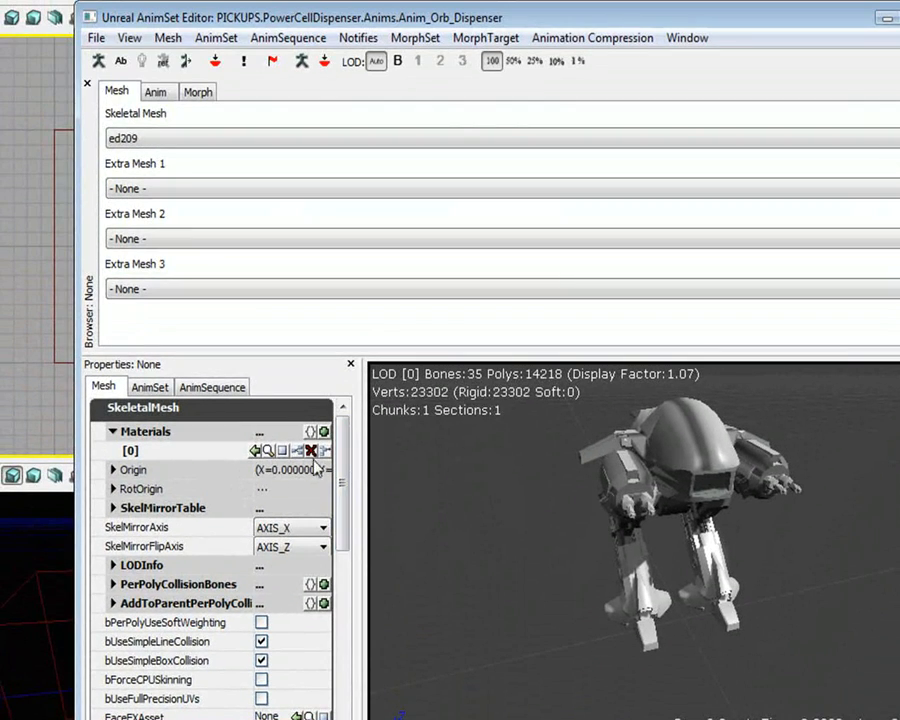
left_click(133, 474)
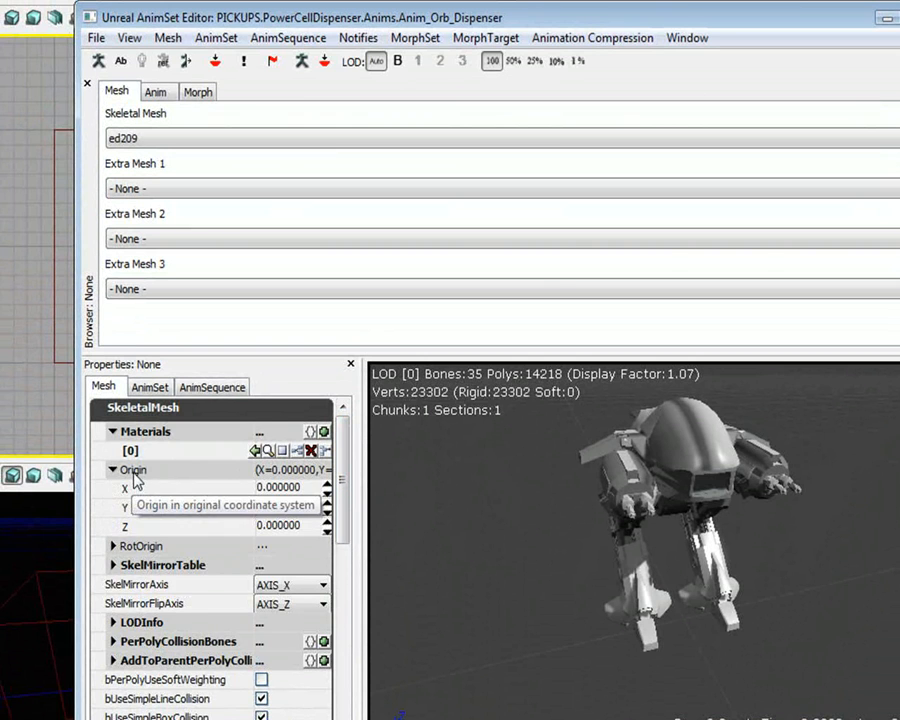
left_click(125, 546)
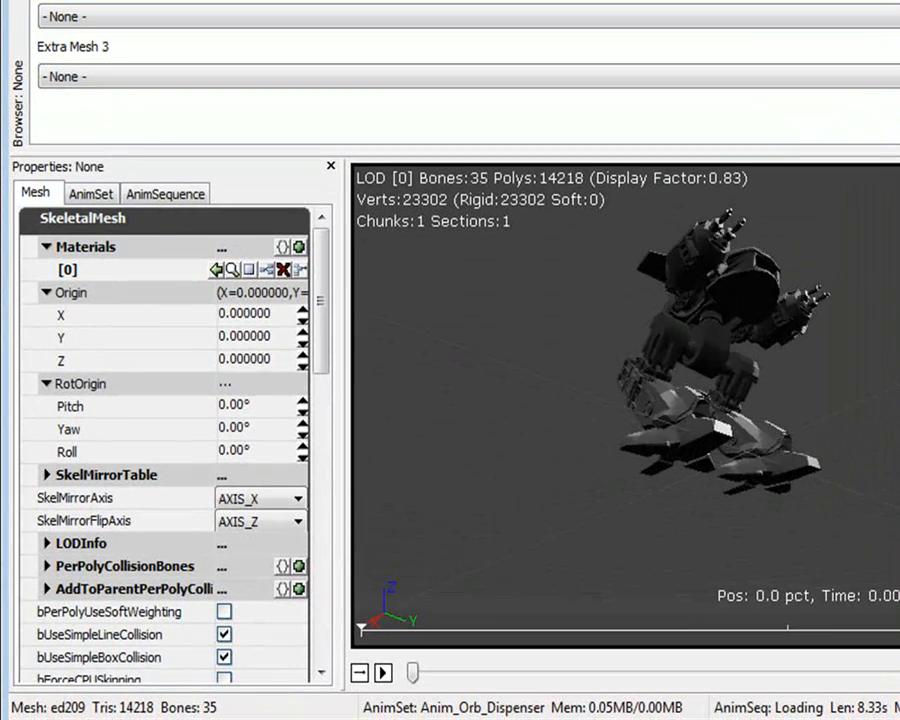
Inspect the ed209 model's placement and orientation from underneath, behind and the side in the preview.
mouse_move(753, 474)
left_mouse_down()
mouse_move(765, 450)
mouse_move(755, 500)
mouse_move(753, 474)
left_mouse_up()
right_click_drag(753, 474, 753, 420)
right_click_drag(777, 518, 777, 490)
left_click_drag(777, 518, 715, 525)
right_click_drag(777, 518, 777, 430)
left_click_drag(777, 435, 637, 487)
right_click_drag(684, 450, 686, 468)
right_click_drag(717, 420, 717, 430)
left_click_drag(717, 437, 665, 440)
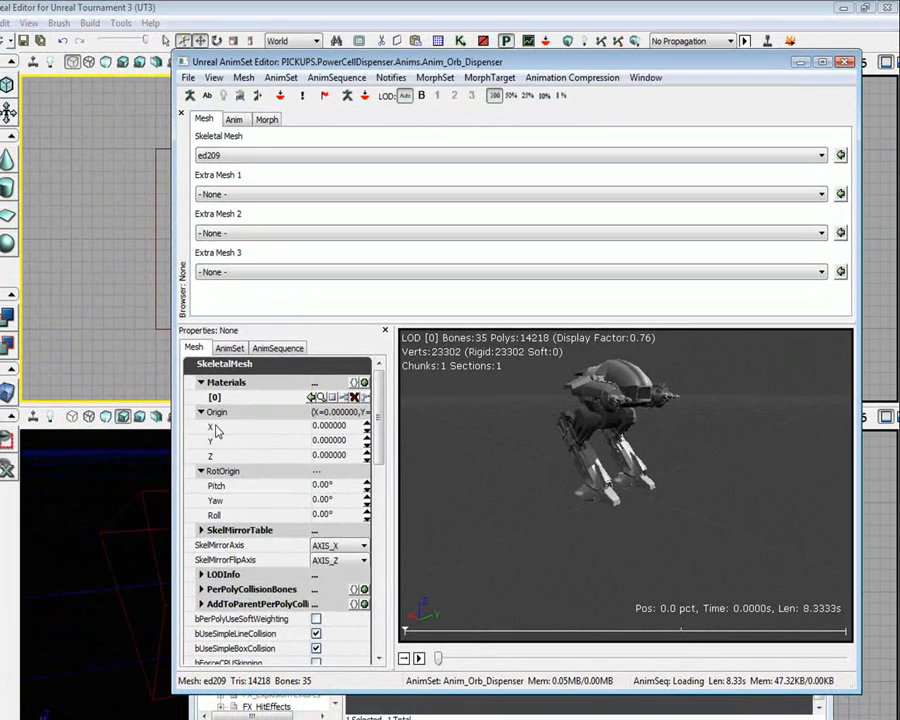
Collapse the Origin and RotOrigin groups and review the remaining skeletal mesh properties, including the Cloth settings.
left_click(330, 440)
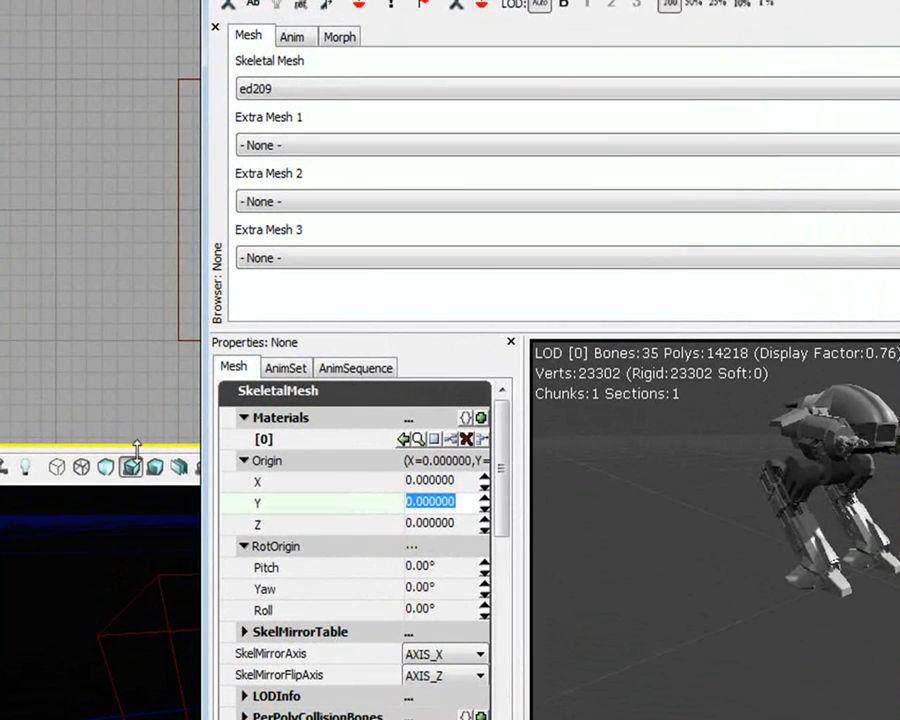
left_click(263, 469)
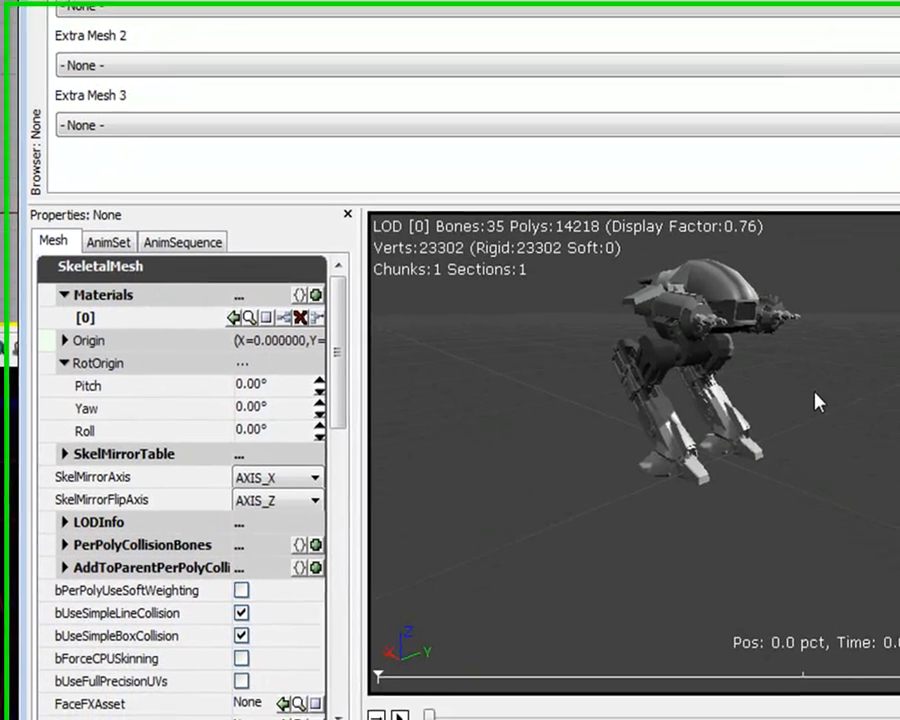
left_click_drag(818, 395, 832, 404)
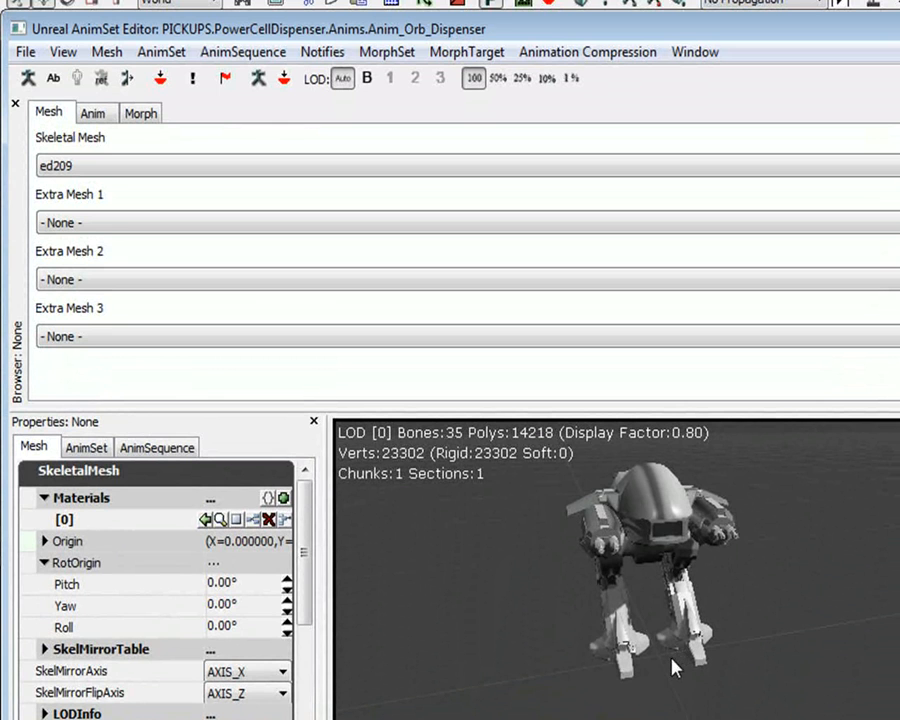
left_click_drag(783, 592, 784, 580)
right_click_drag(784, 580, 790, 579)
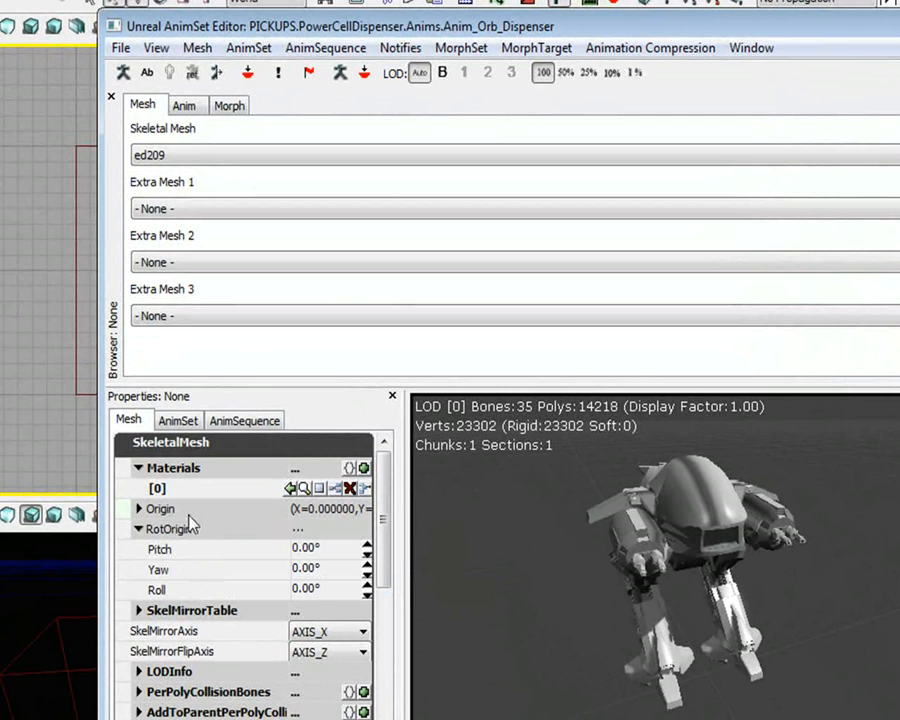
double_click(193, 533)
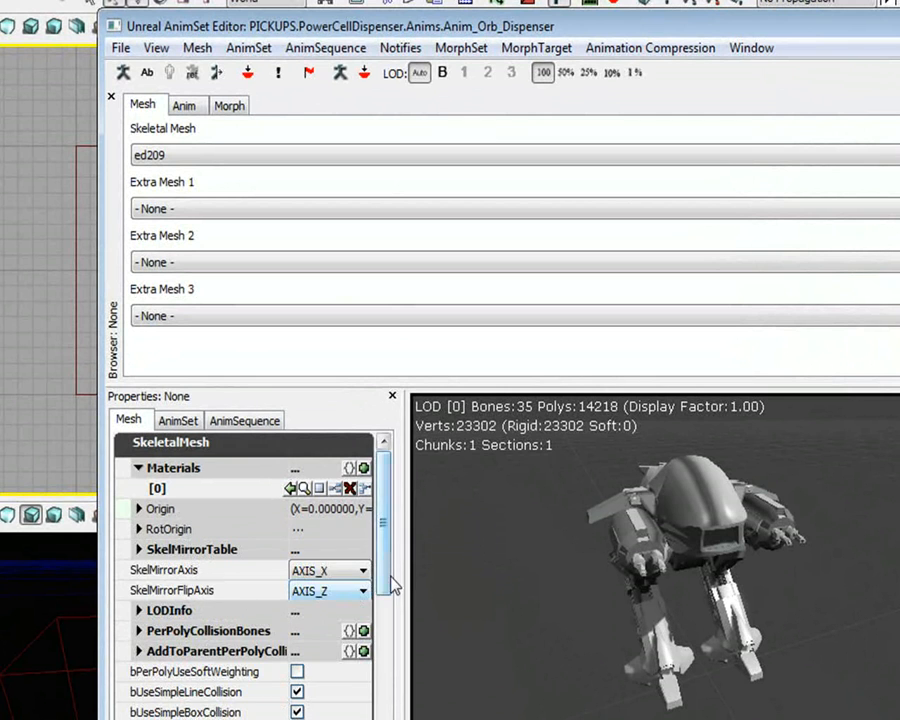
scroll(388, 590, "down", 10)
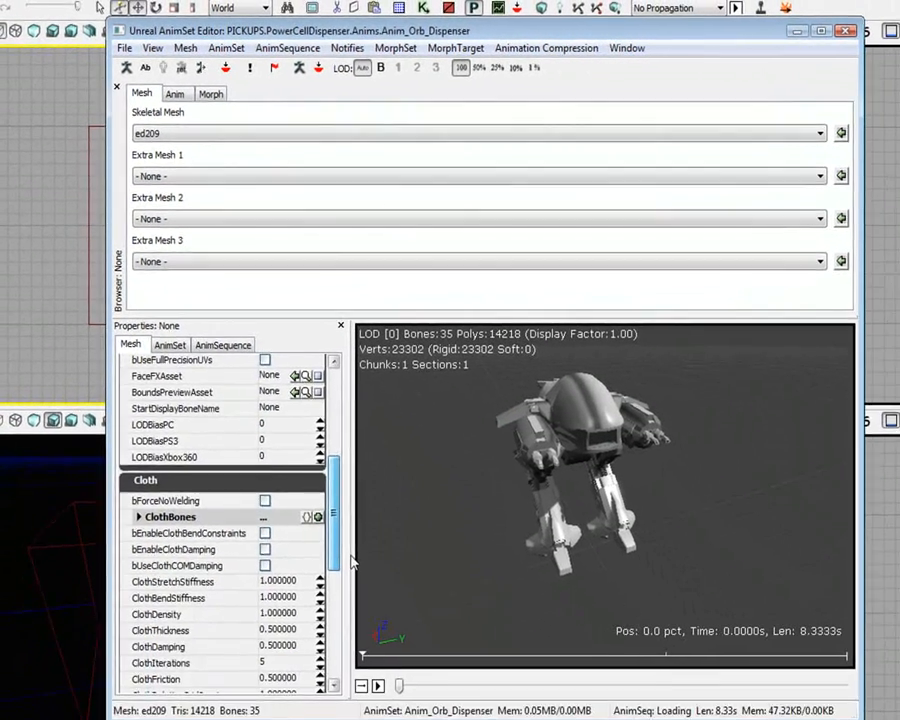
scroll(350, 520, "up", 10)
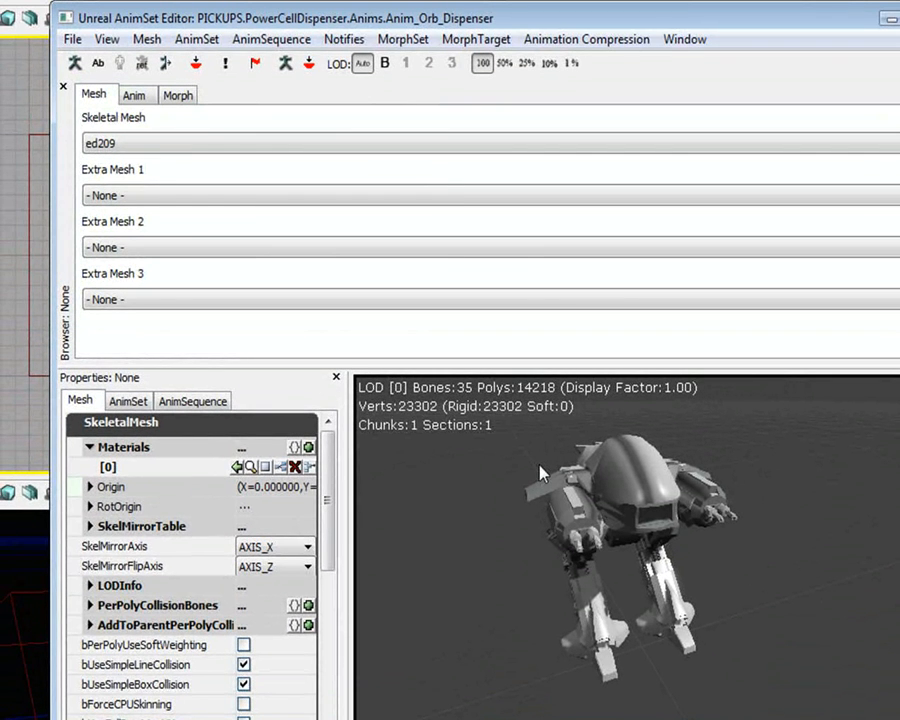
Review the AnimSet and AnimSequence properties, adjusting the preview slightly, and return to the skeletal mesh properties.
left_click(128, 401)
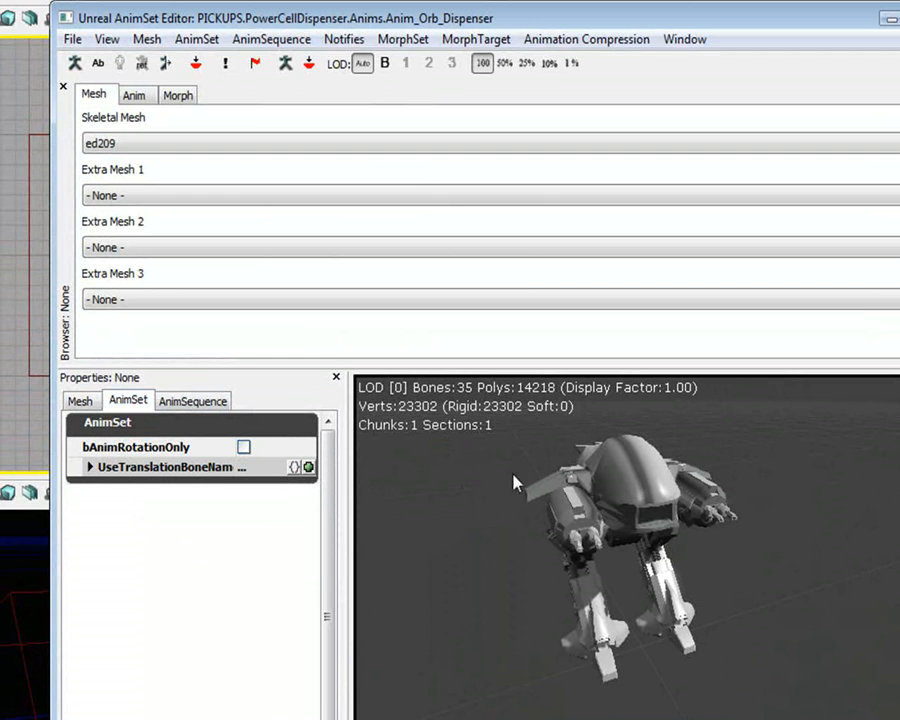
scroll(601, 481, "down", 1)
middle_click_drag(603, 481, 605, 480)
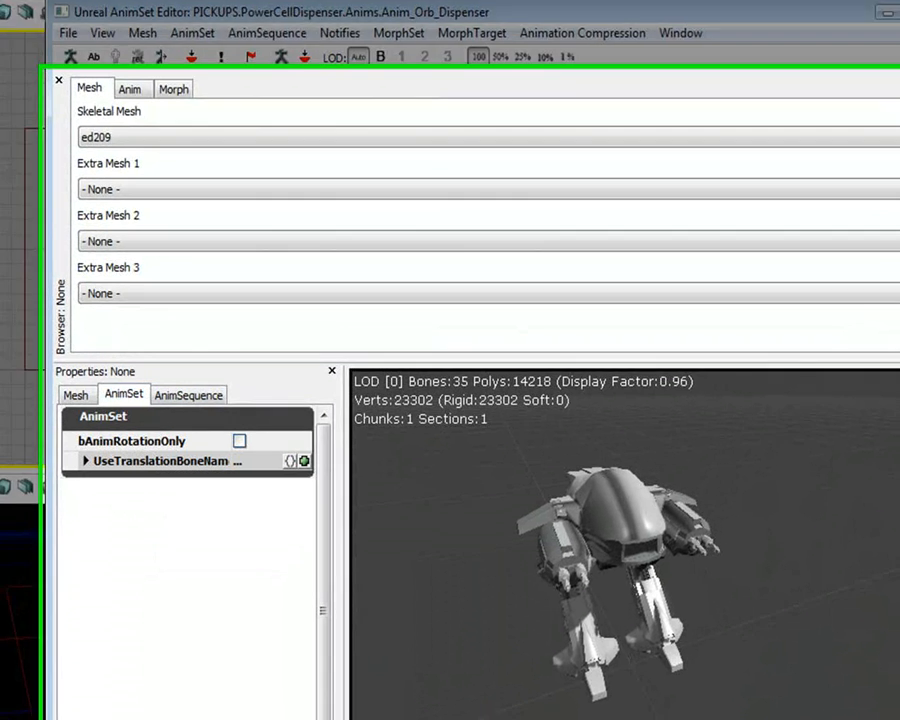
left_click_drag(610, 540, 590, 535)
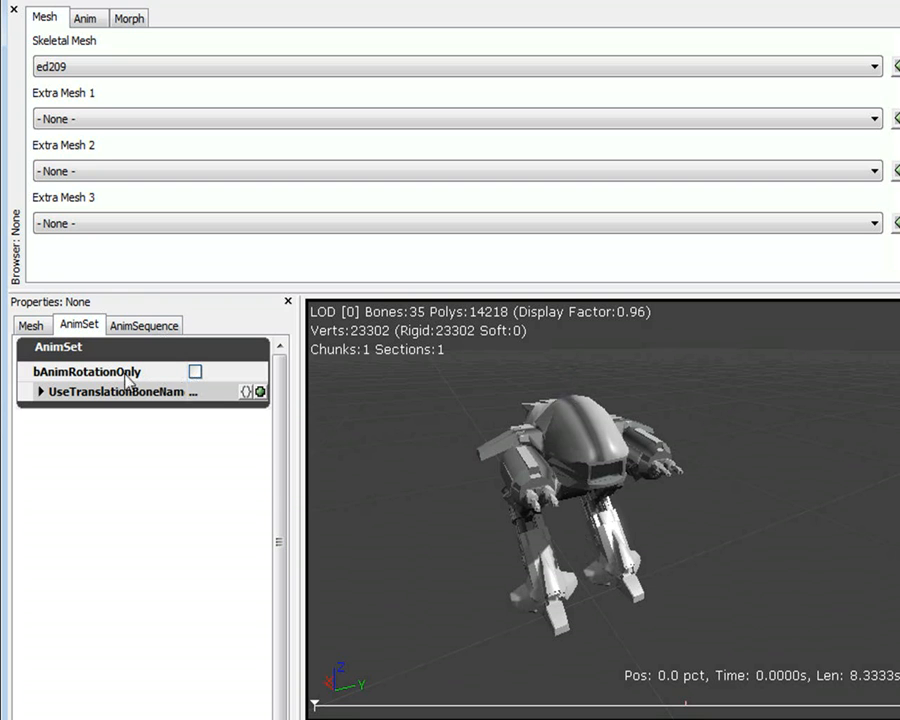
mouse_move(75, 379)
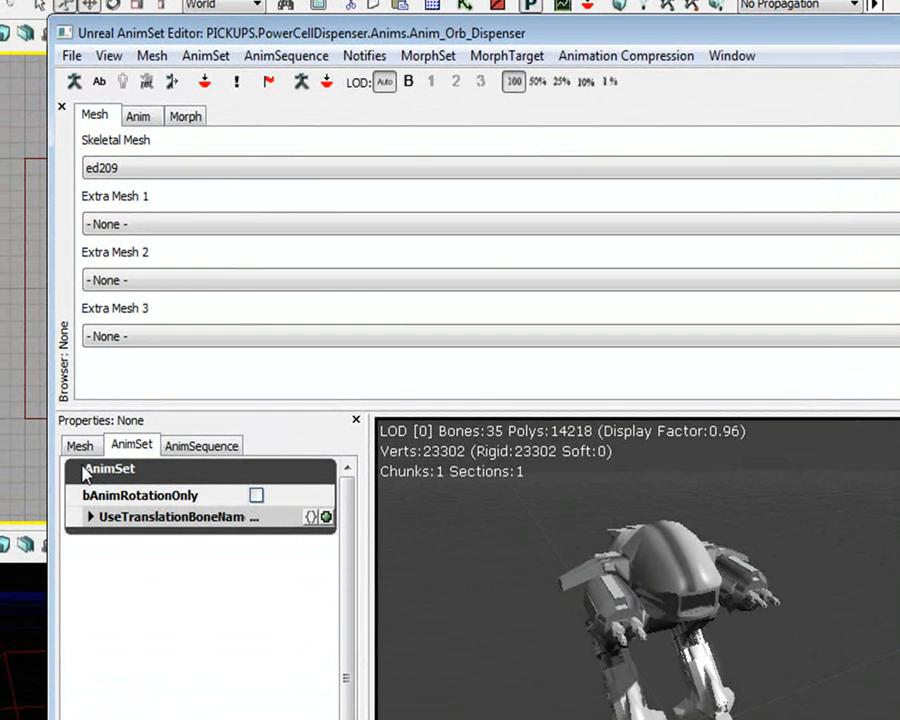
left_click(197, 451)
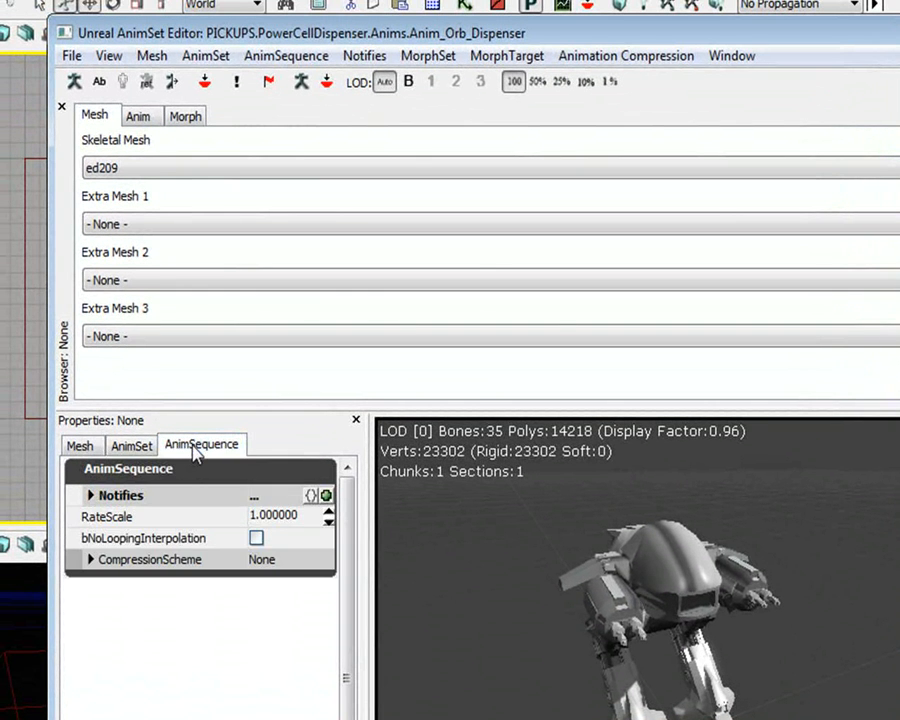
left_click(77, 446)
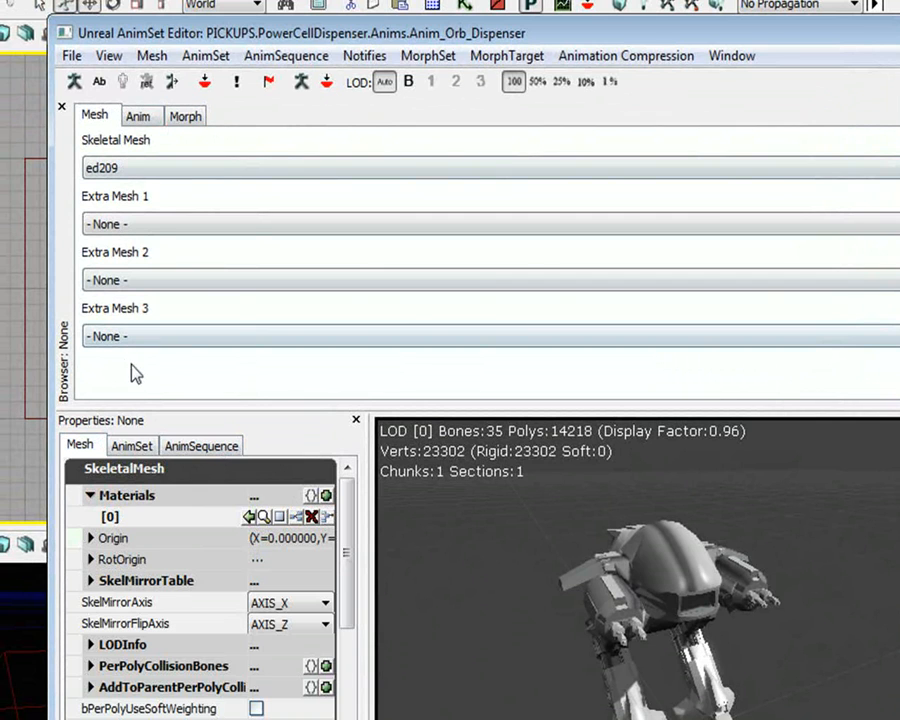
Check the Extra Mesh 1 slot and browse the available AnimSets, keeping Anim_Orb_Dispenser selected.
left_click(153, 221)
left_click(153, 223)
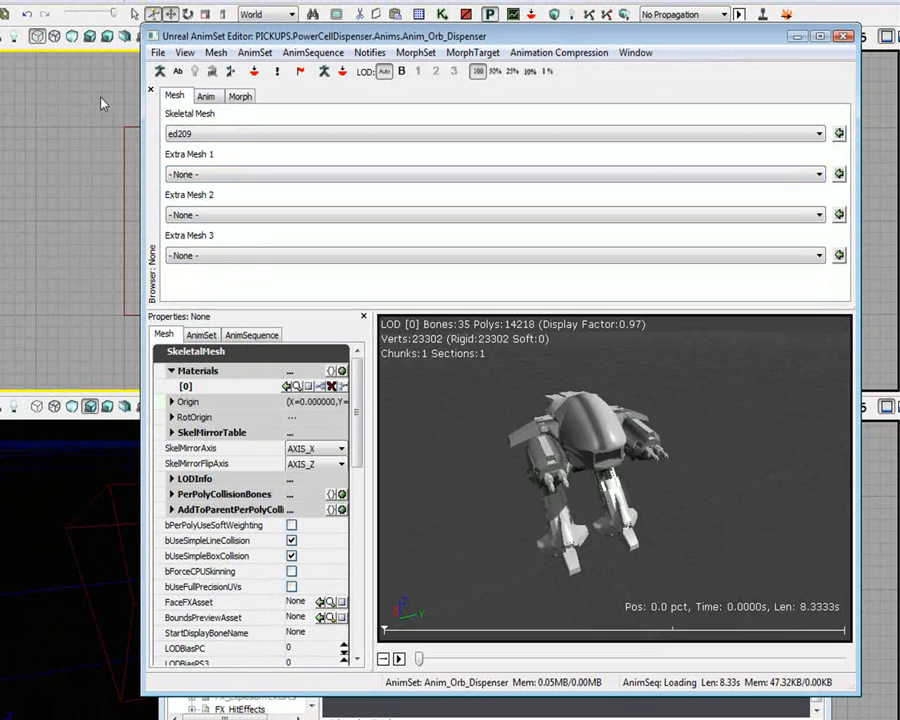
left_click(205, 96)
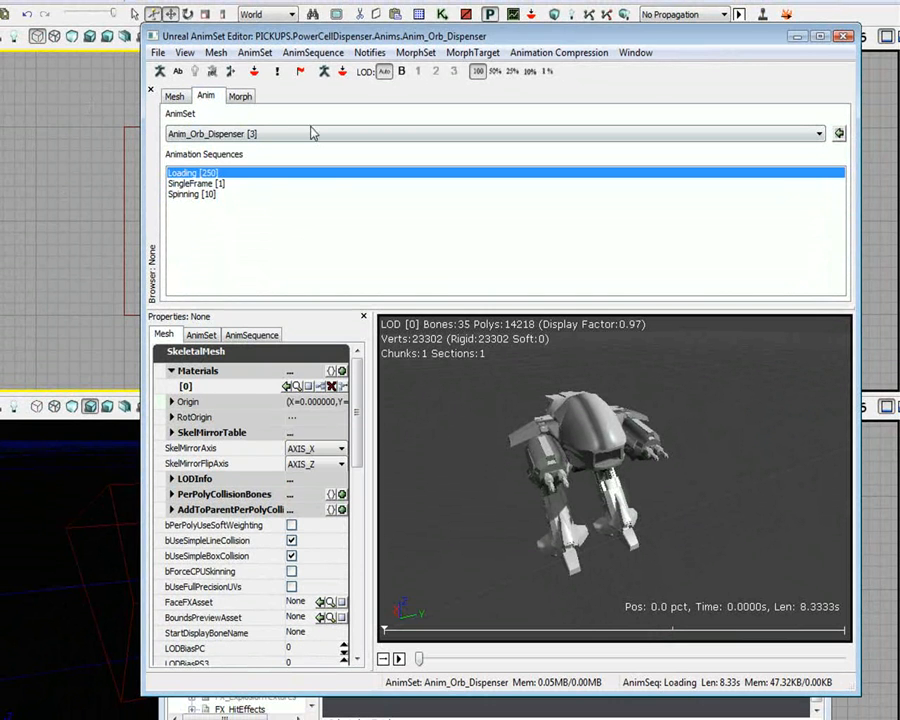
left_click(252, 134)
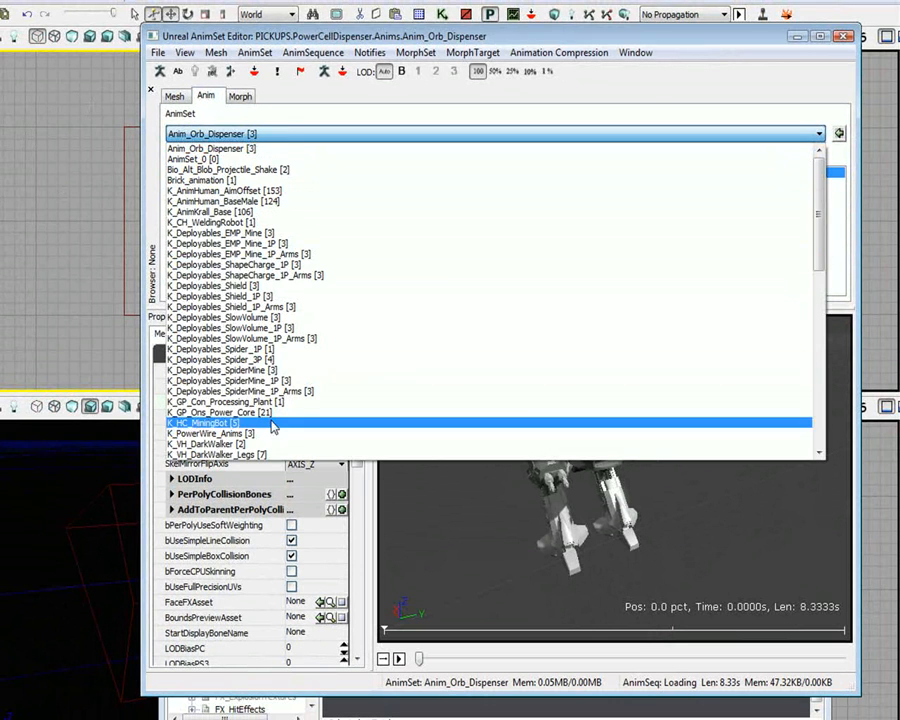
left_click(278, 112)
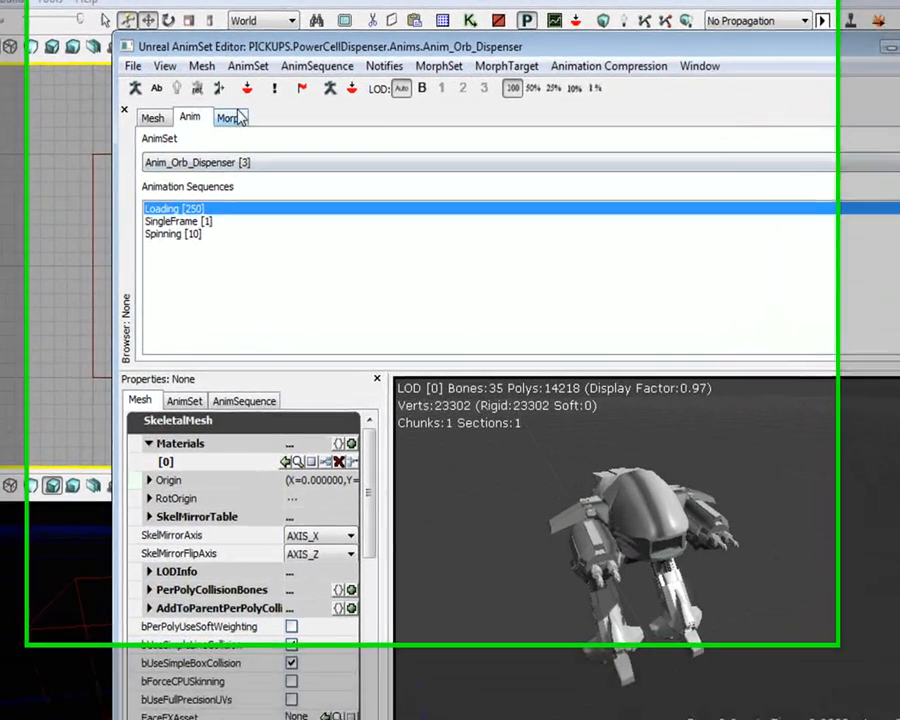
Browse the available morph target sets and leave the MorphTargetSet at None.
left_click(246, 98)
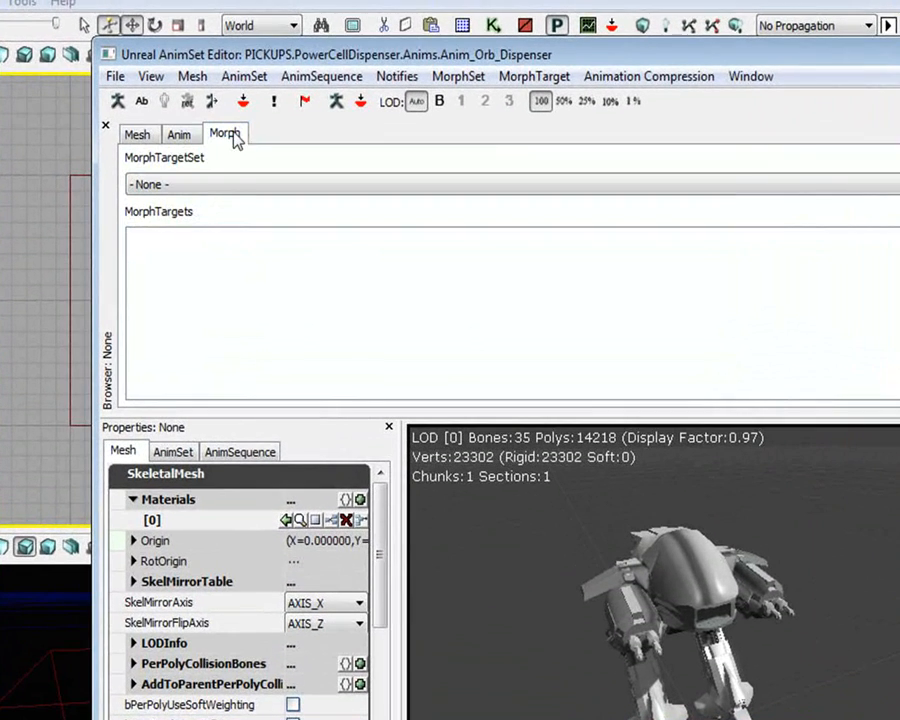
left_click(212, 184)
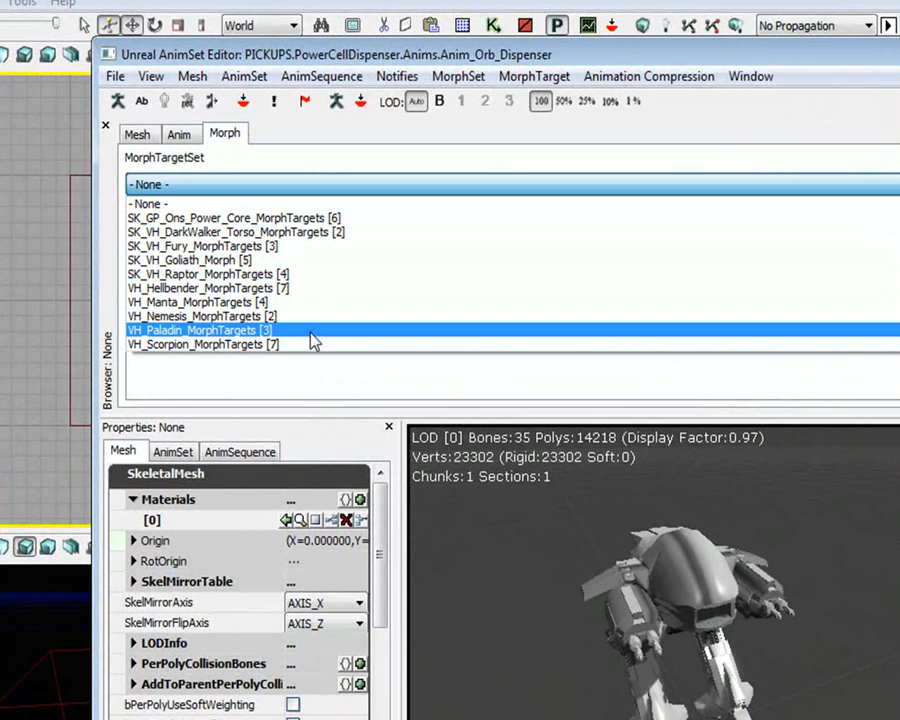
left_click(310, 202)
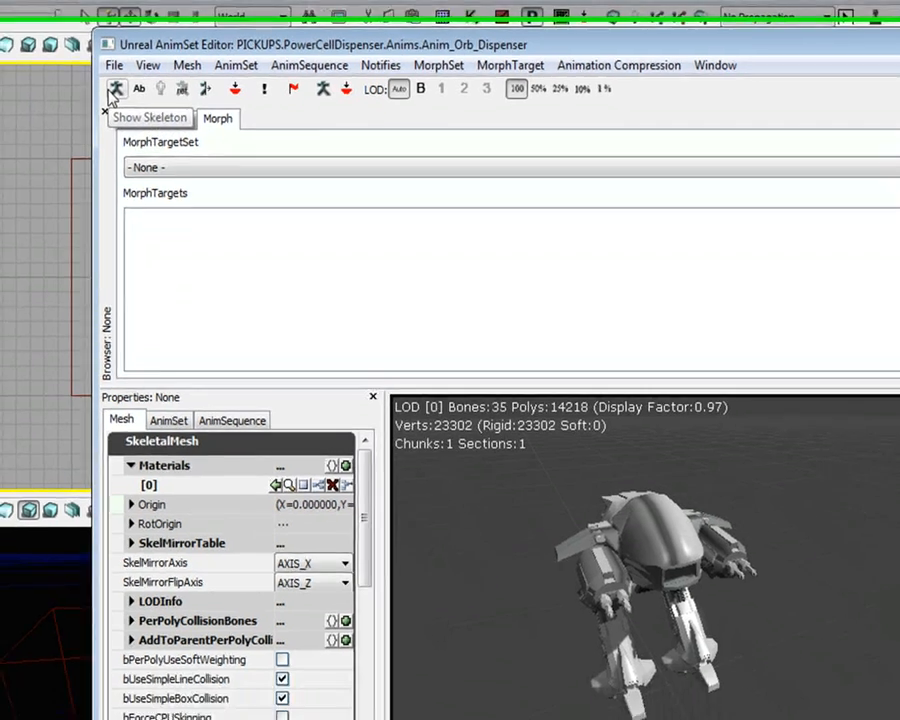
Show the ed209 skeleton in the preview and inspect the model from the front at close range.
left_click(117, 100)
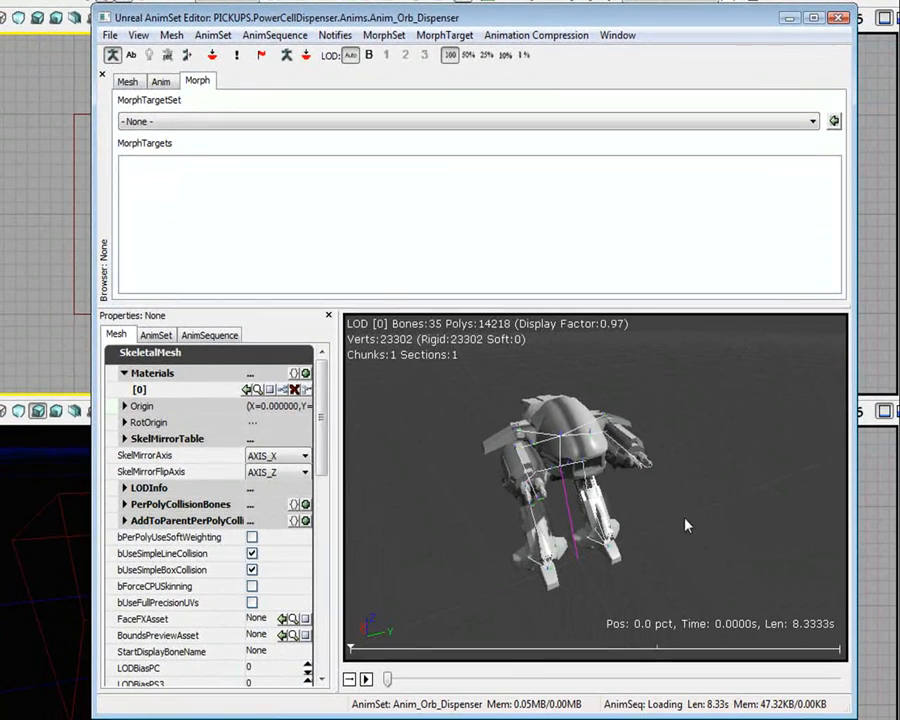
right_click_drag(688, 524, 680, 570)
left_click_drag(680, 570, 550, 550)
left_click_drag(664, 550, 668, 582)
left_click_drag(553, 540, 428, 594)
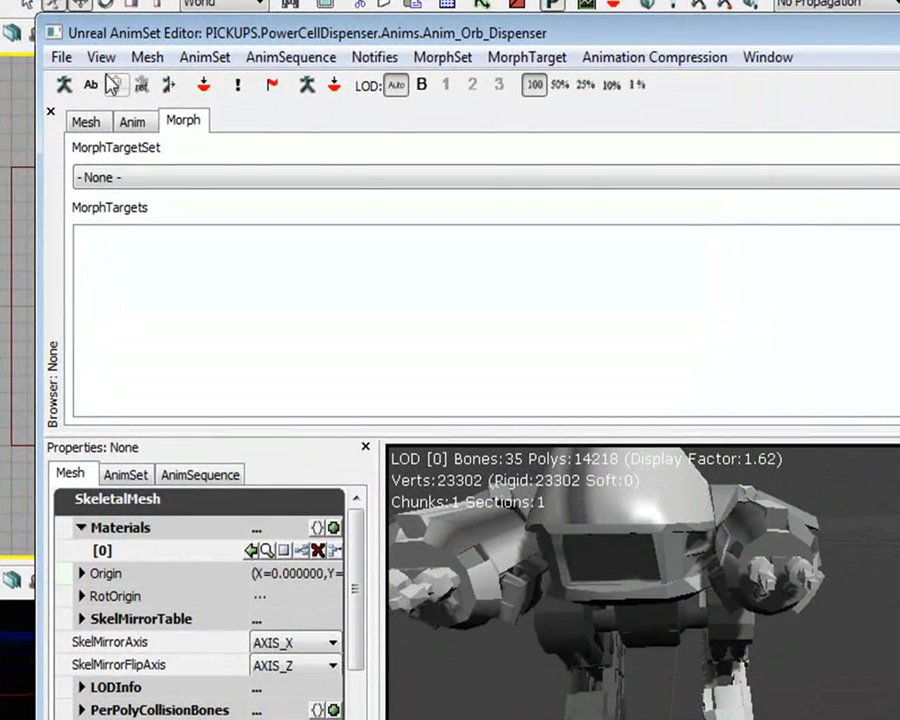
Toggle the bone names and the wireframe display on and off for the ed209 mesh.
left_click(93, 85)
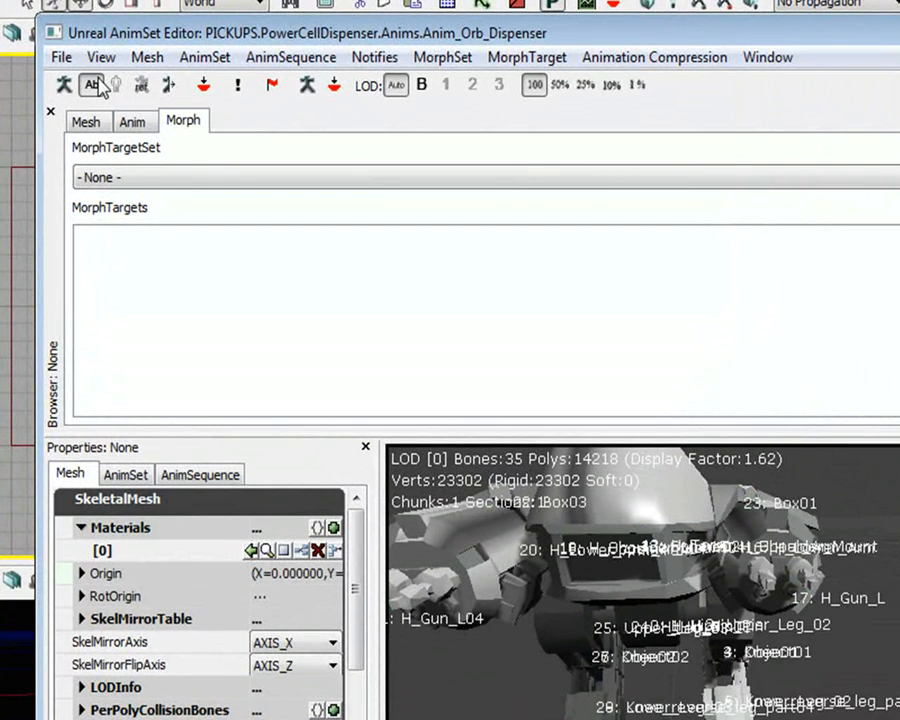
left_click(95, 84)
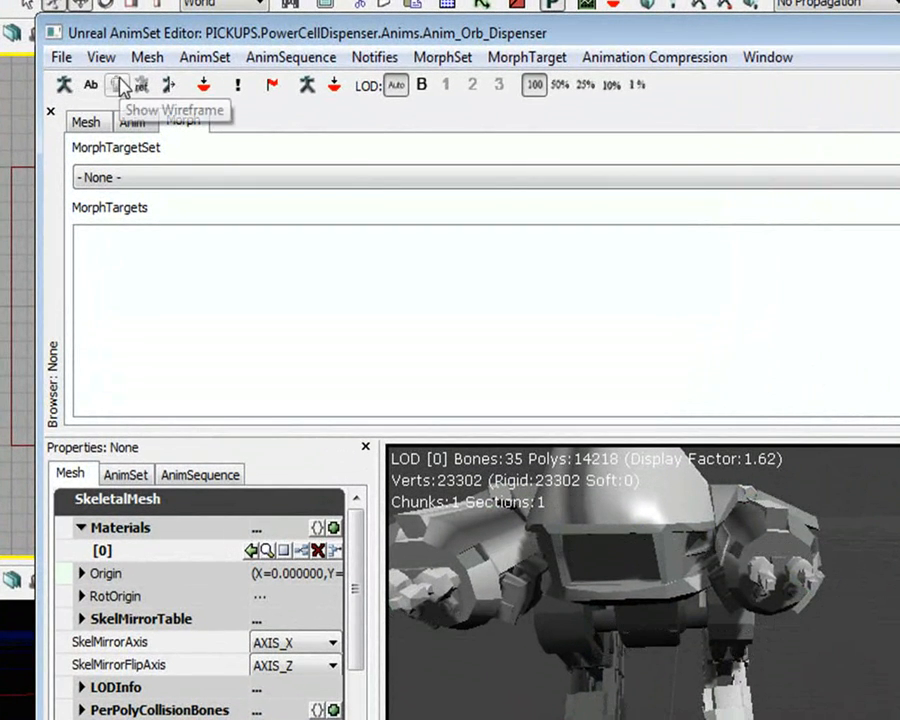
left_click(118, 85)
left_click(119, 86)
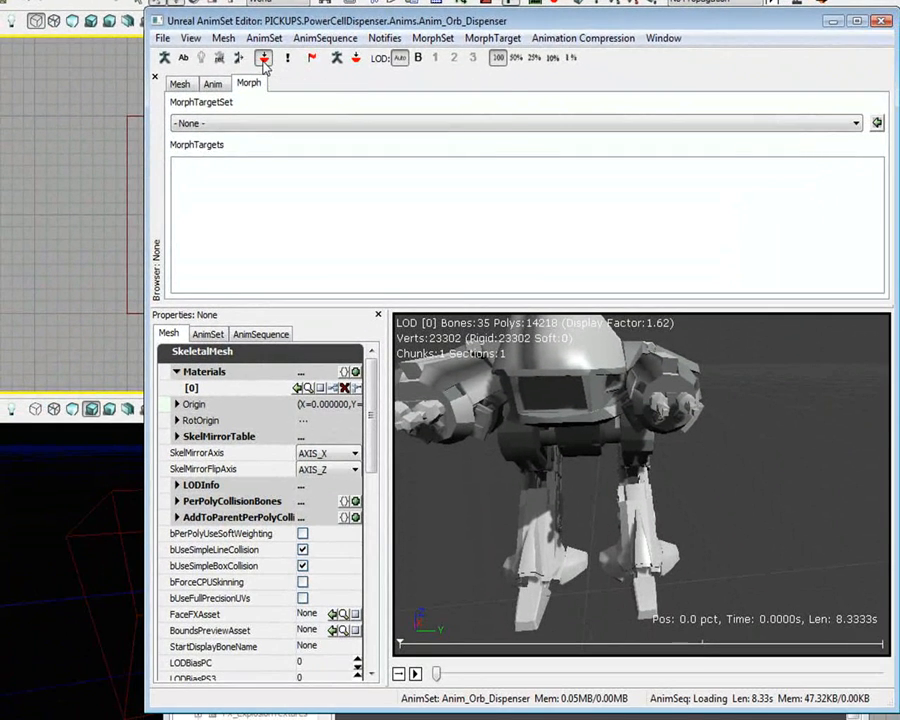
Open the Socket Manager, review the bones offered for a new socket, and close it without adding one.
left_click(264, 58)
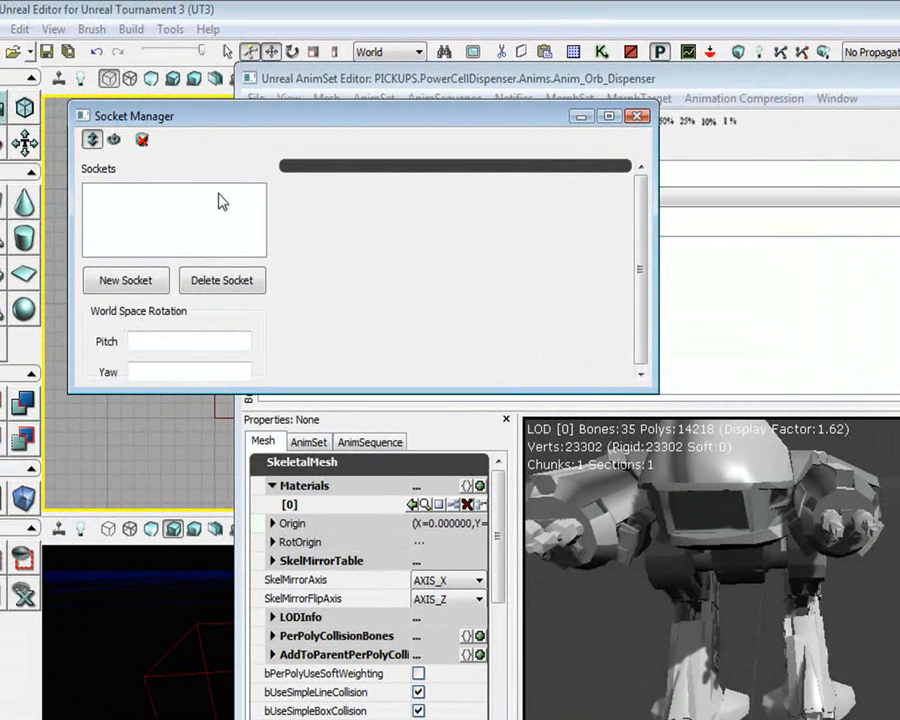
left_click(152, 284)
left_click(589, 477)
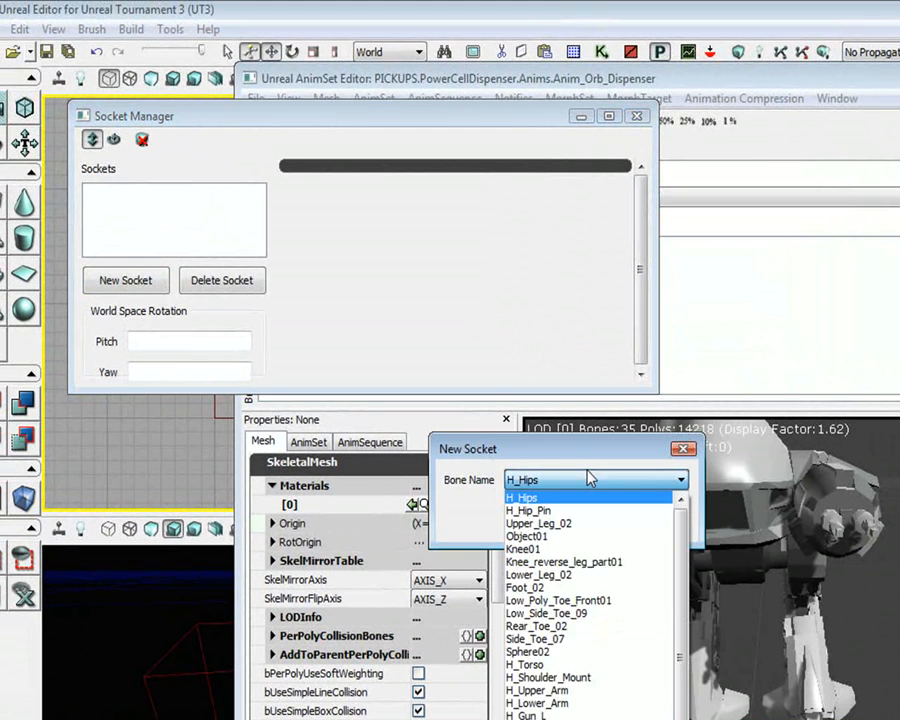
left_click(589, 477)
left_click(679, 525)
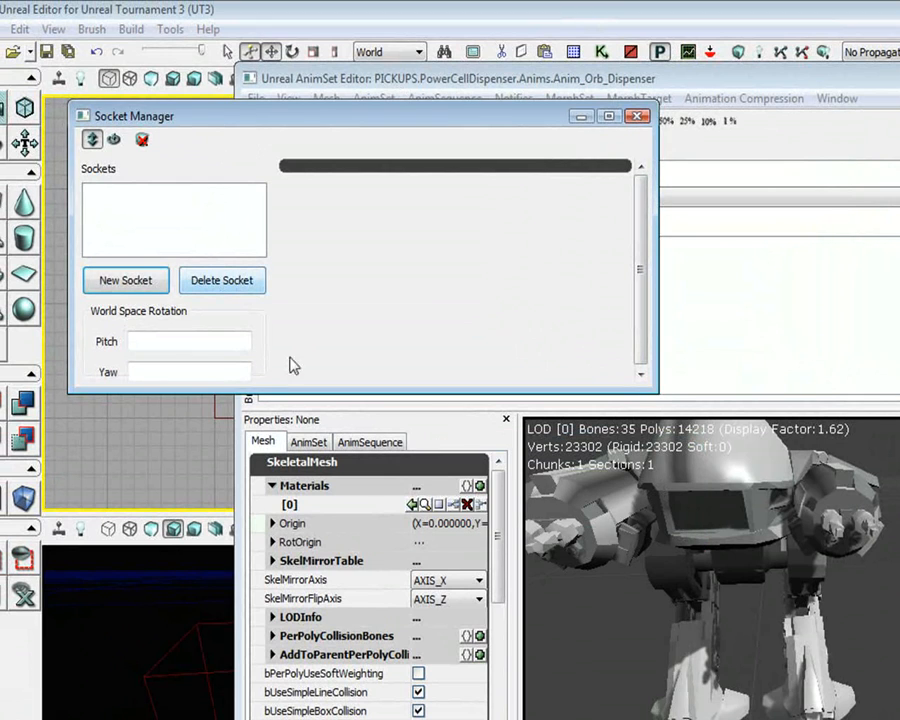
left_click(637, 116)
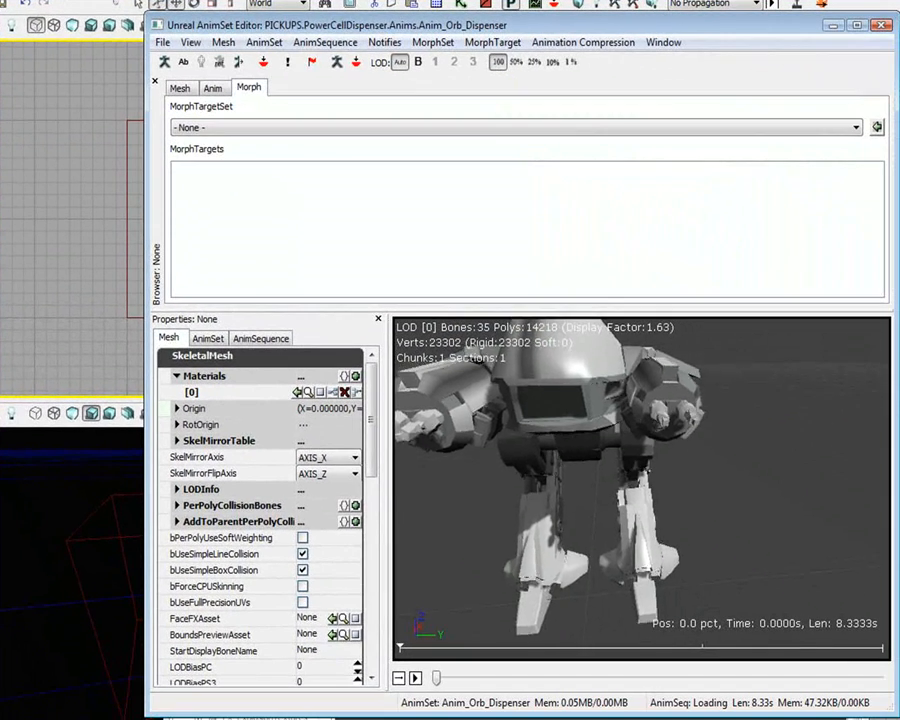
Create a new AnimSet named EdAnimSet in the Animations group of the ed209 package.
left_click_drag(634, 425, 634, 425)
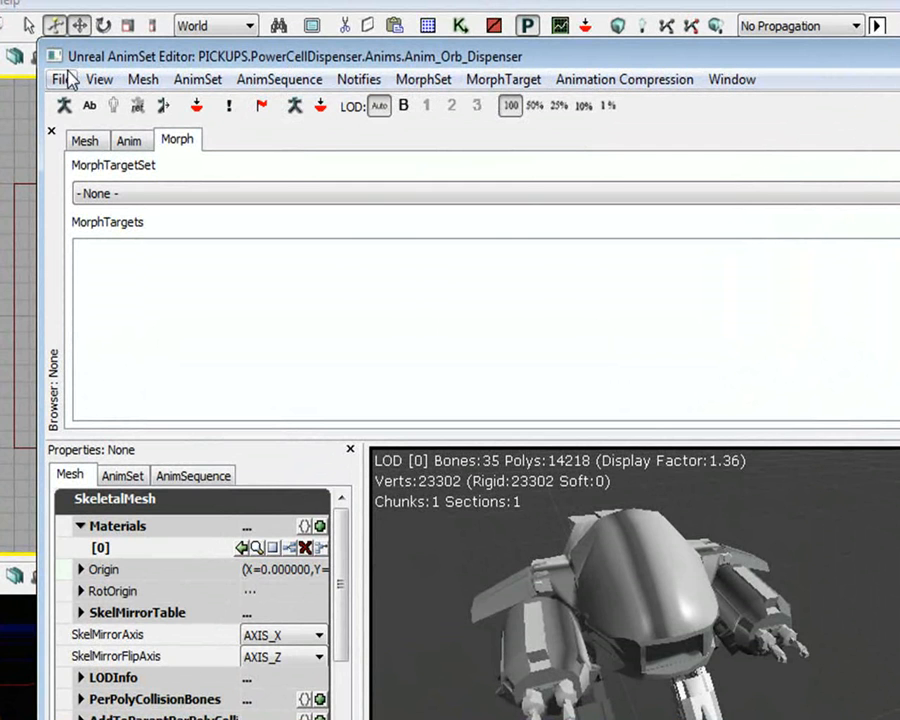
left_click(176, 80)
mouse_move(131, 82)
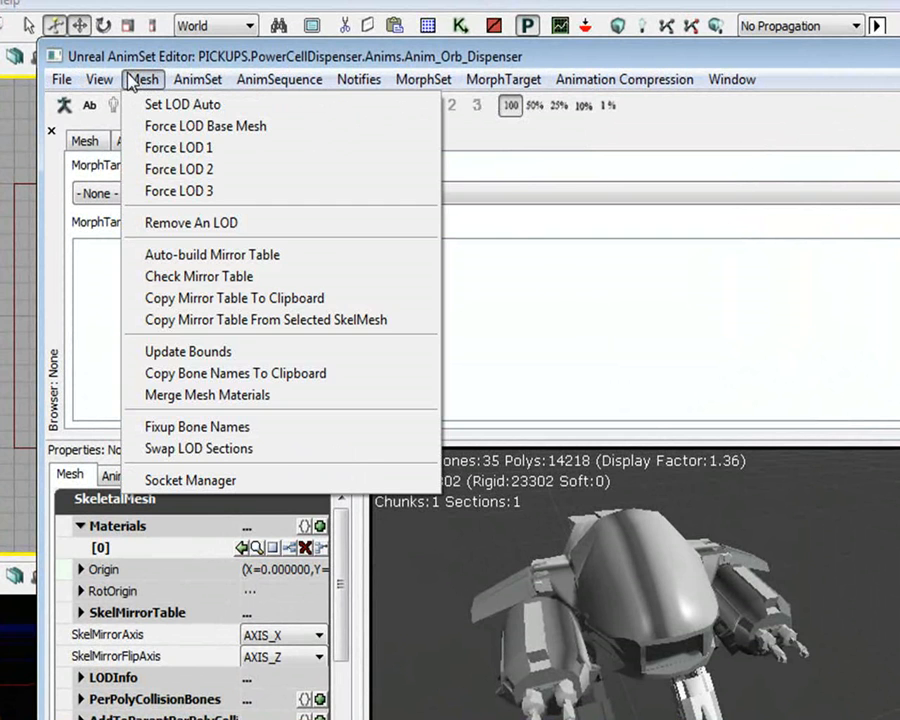
mouse_move(64, 84)
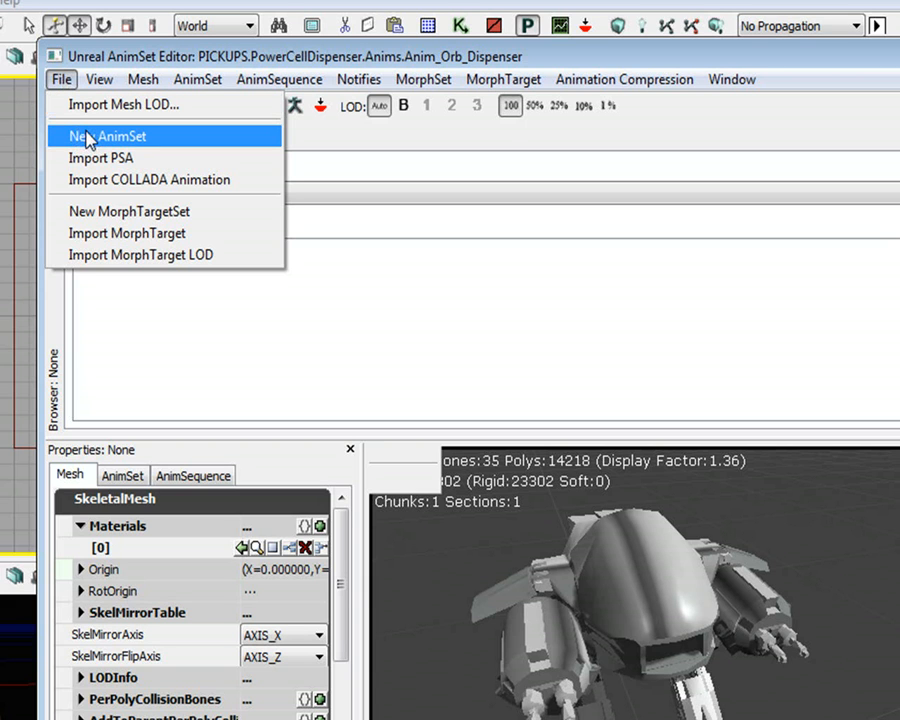
left_click(156, 142)
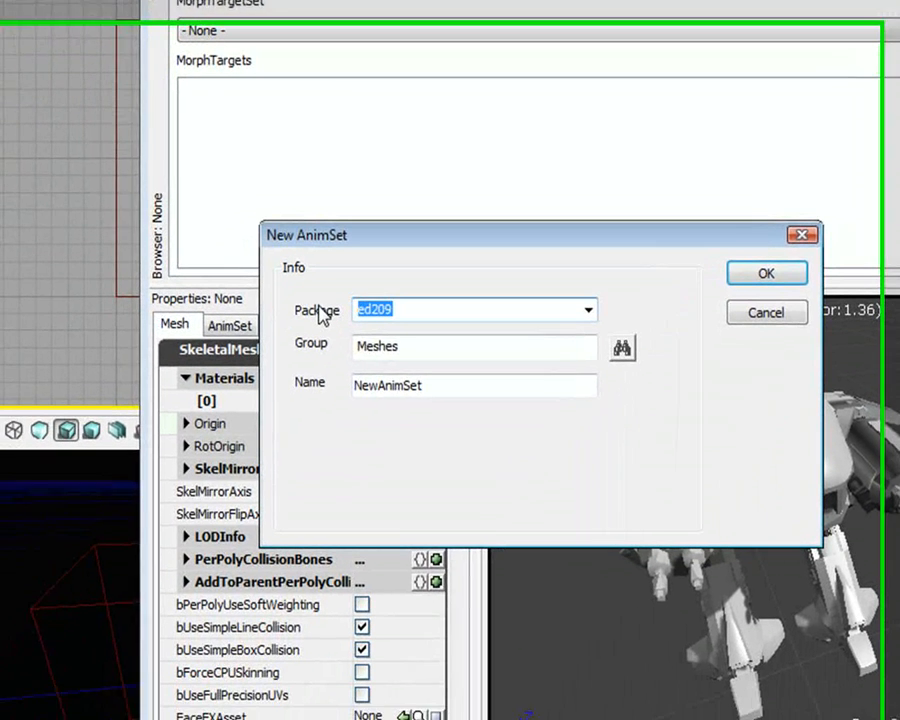
key("Tab")
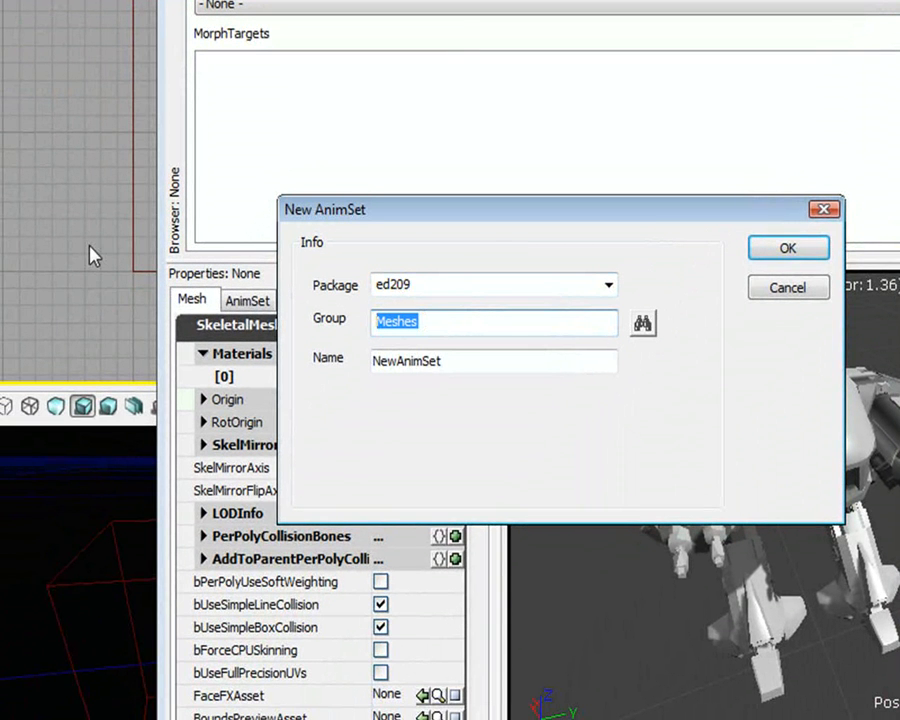
type("Animations")
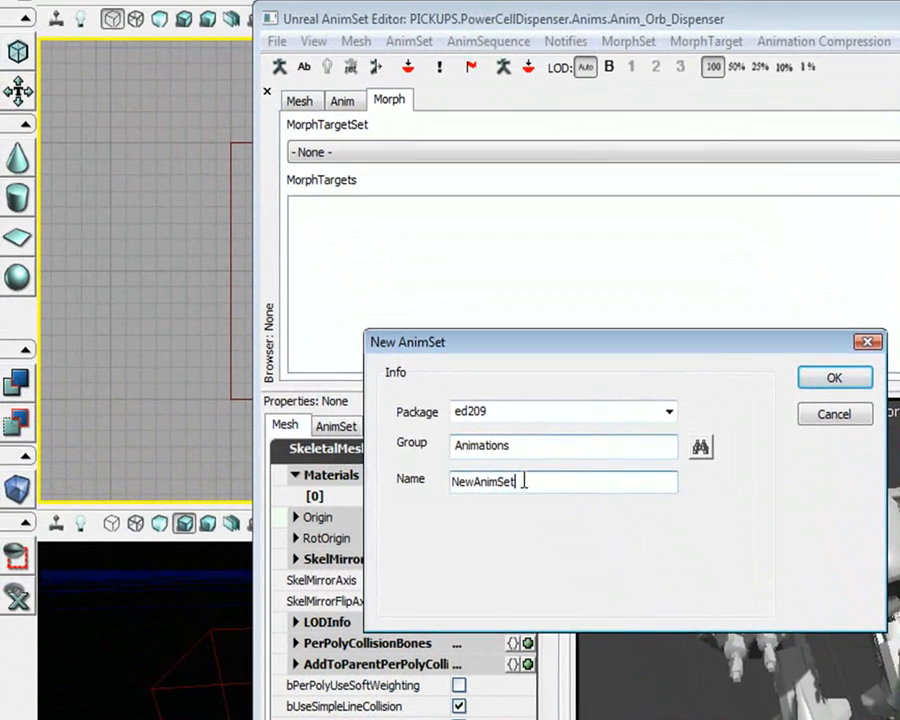
left_click_drag(451, 361, 373, 361)
type("Ed")
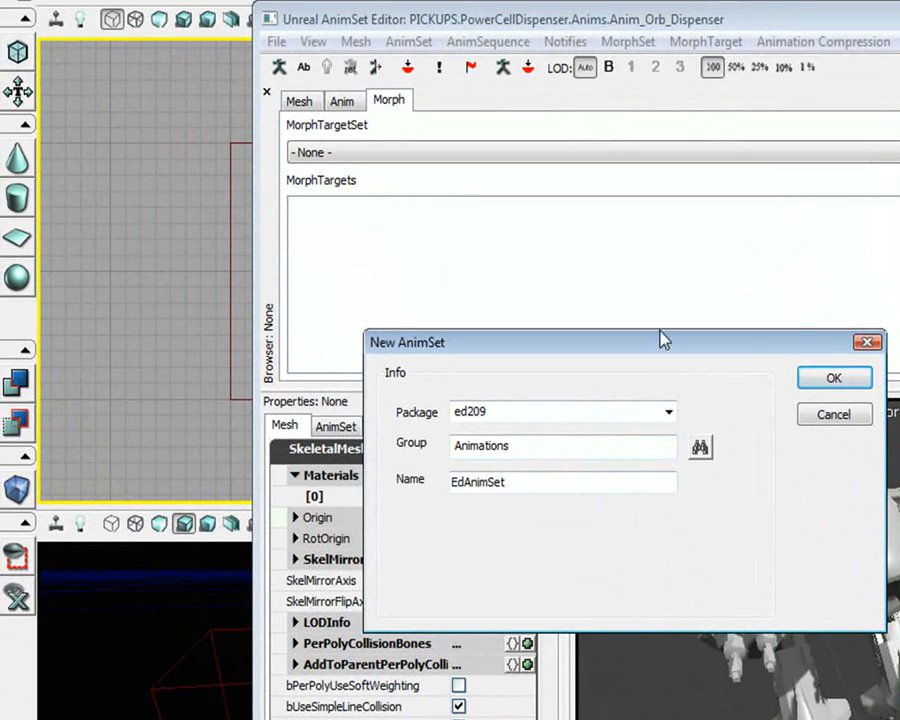
left_click(834, 379)
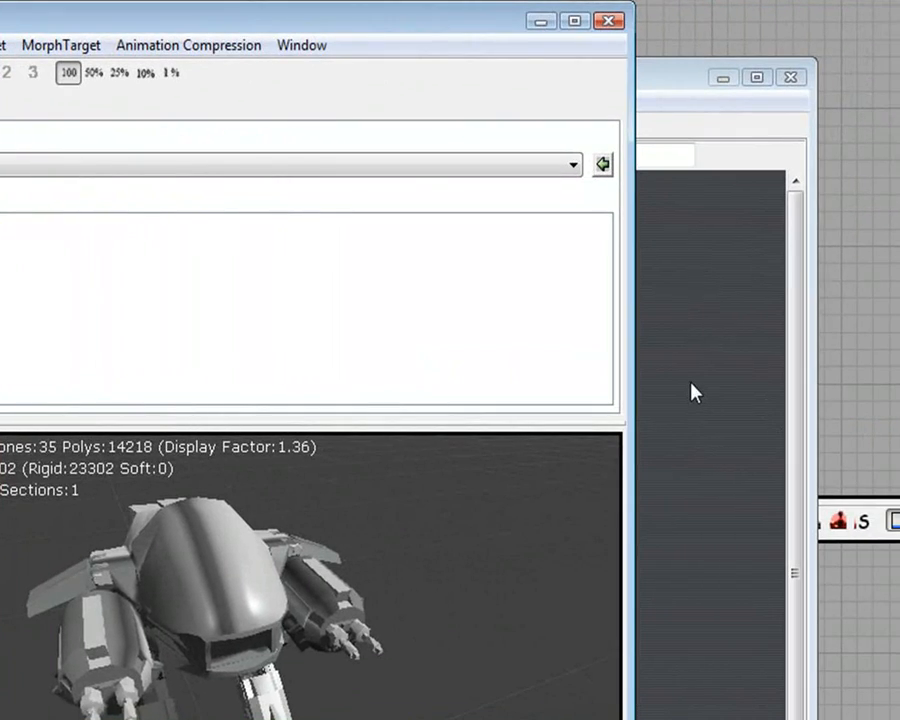
Locate EdAnimSet in the Generic browser and return to the AnimSet Editor.
left_click(690, 391)
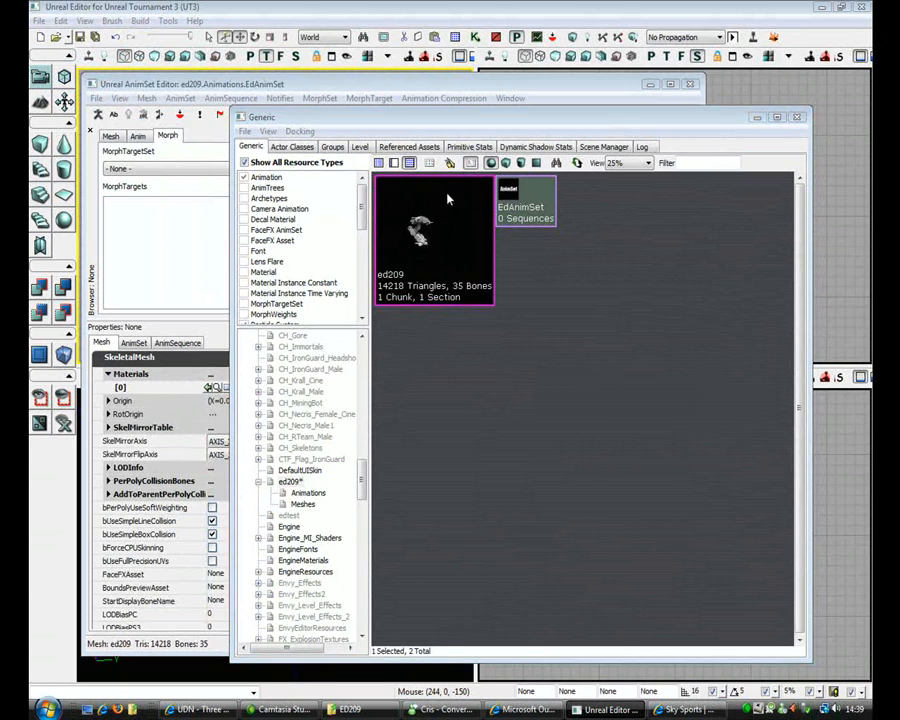
double_click(515, 205)
left_click(862, 9)
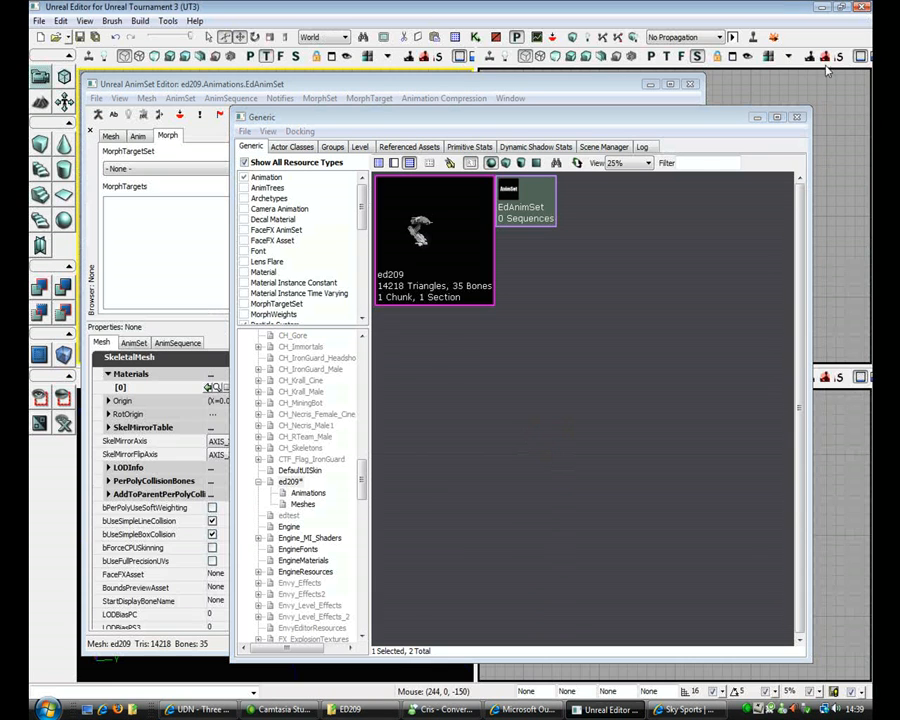
left_click(230, 240)
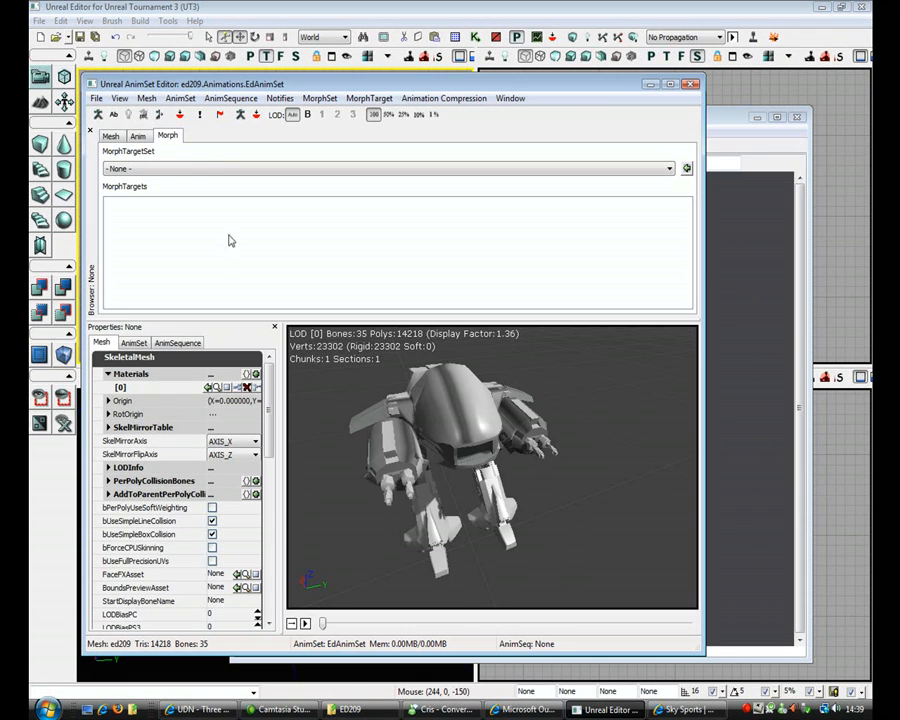
Show the animation sequences and pick EdAnimSet as the active AnimSet.
left_click(138, 136)
left_click(115, 169)
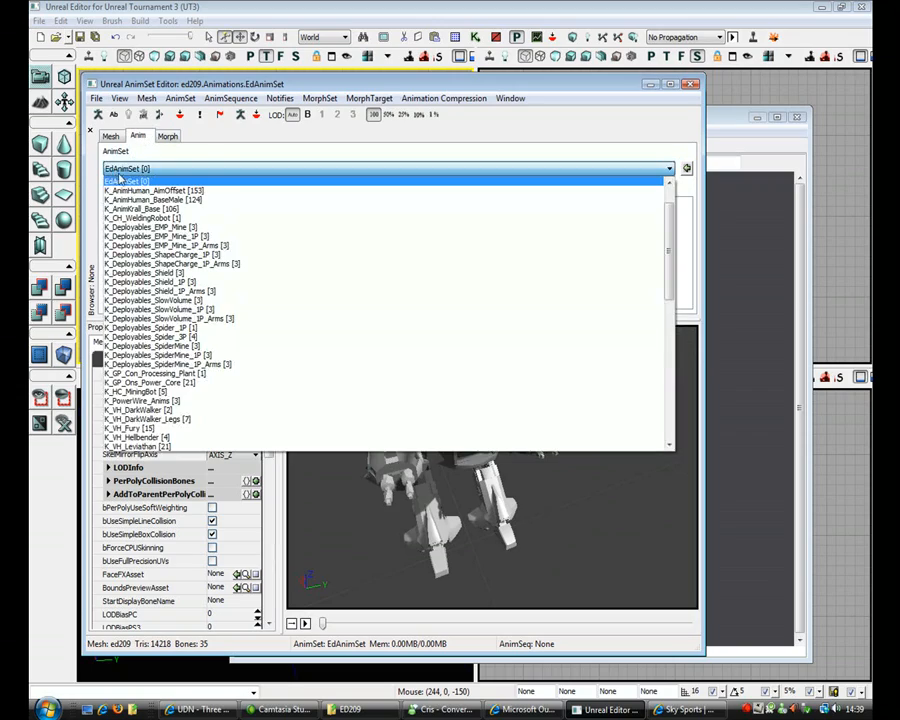
scroll(117, 183, "up", 2)
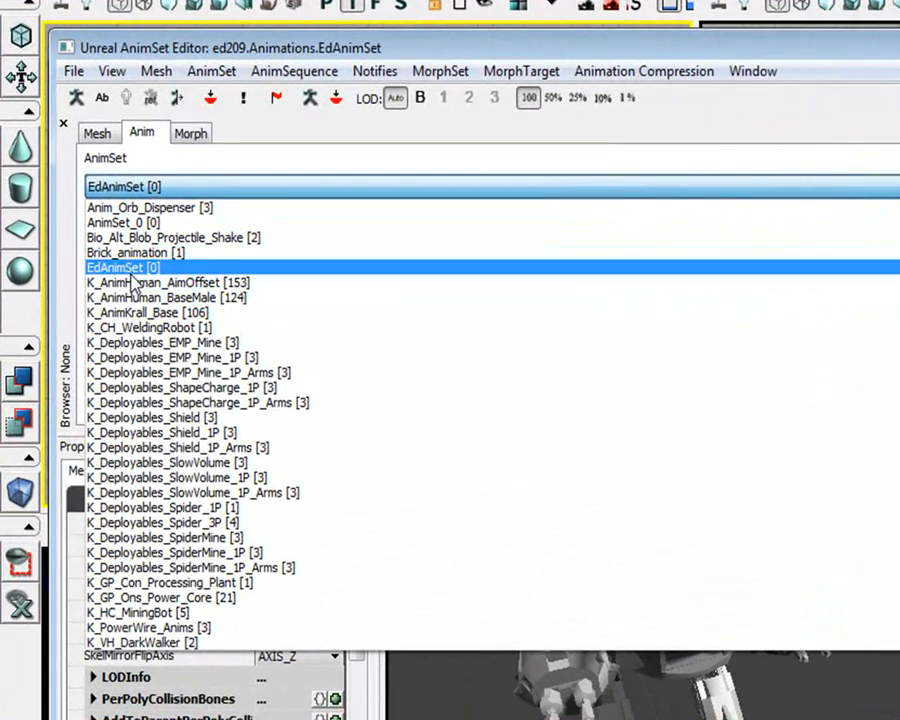
left_click(131, 268)
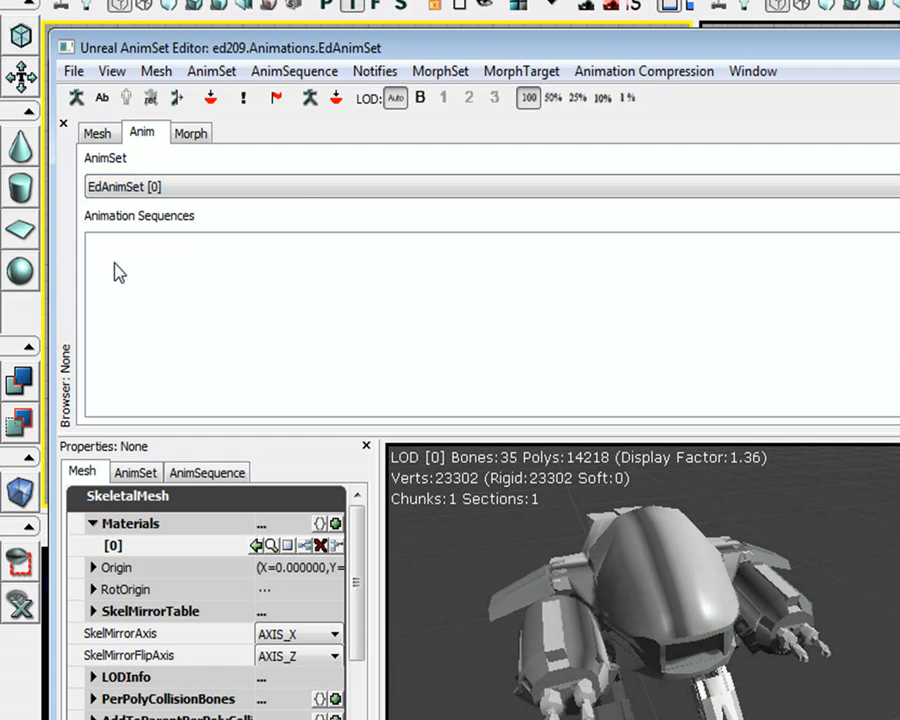
Import the edanimations.psa file from the ED209 folder on the desktop into EdAnimSet.
left_click(73, 71)
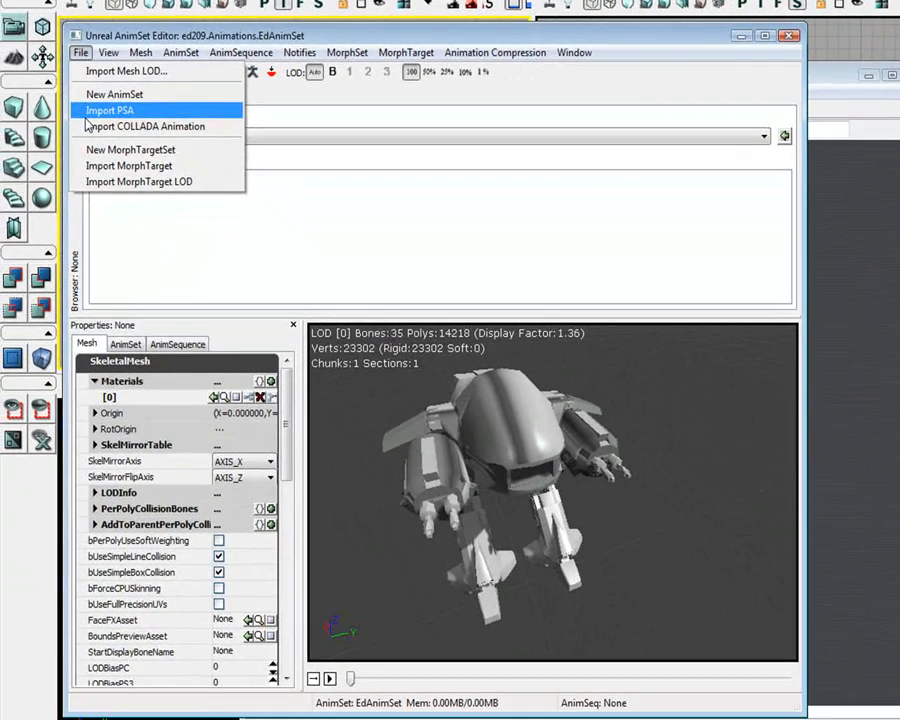
left_click(90, 151)
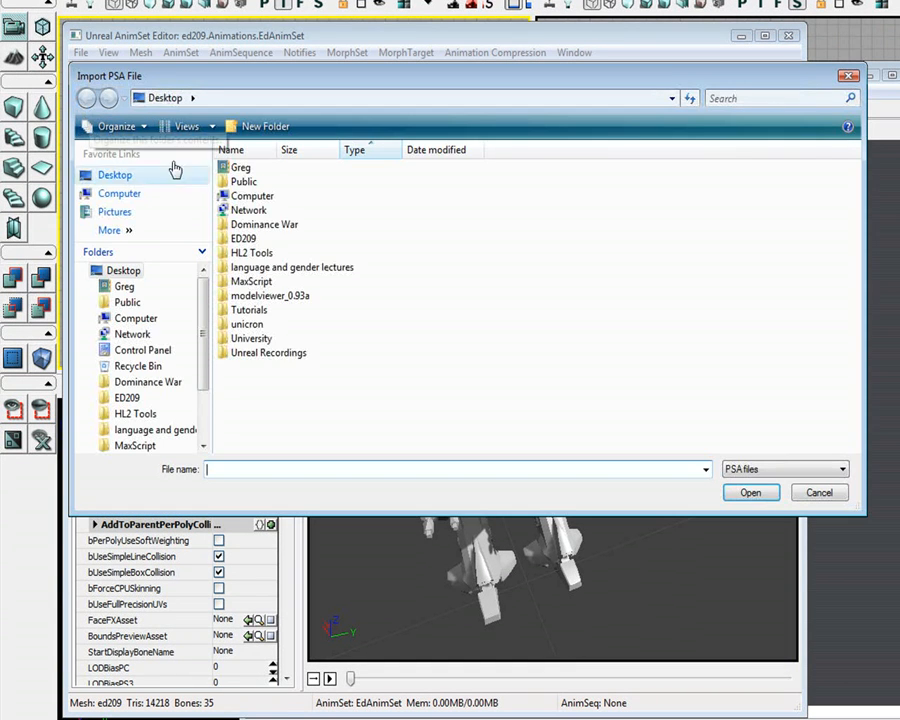
double_click(243, 238)
left_click(316, 188)
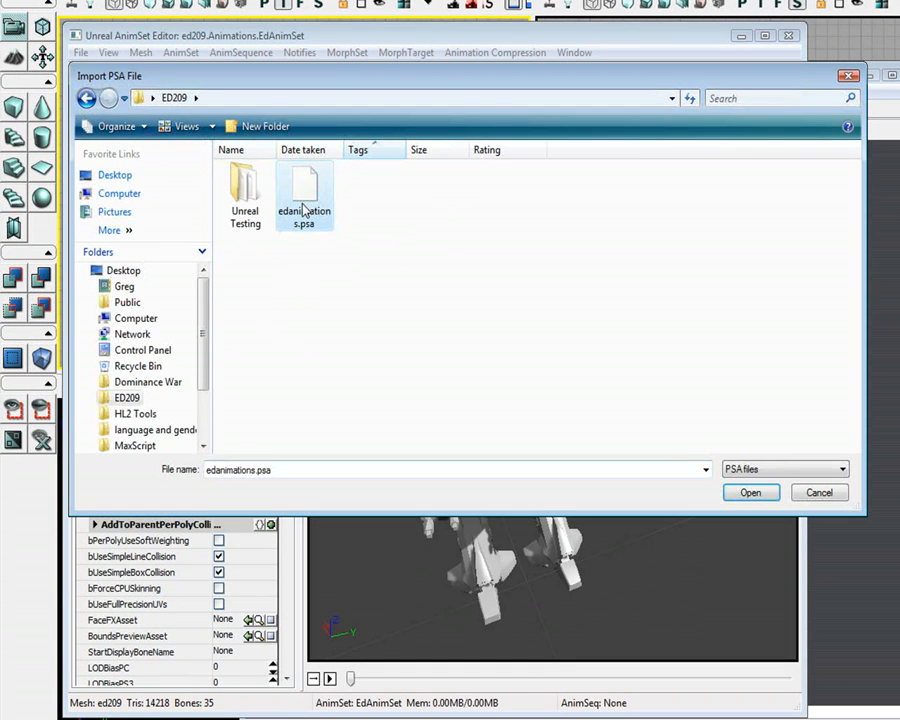
double_click(305, 210)
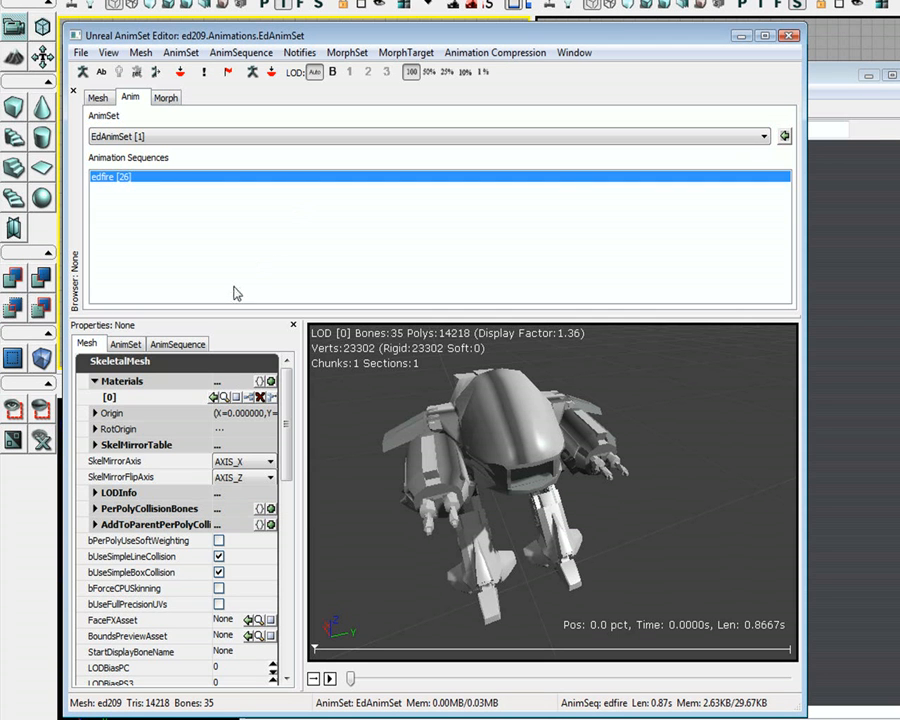
Play the edfire sequence on a loop, viewing the ed209 mesh from several angles, and toggle its skeleton display.
mouse_move(541, 533)
left_mouse_down()
mouse_move(562, 502)
mouse_move(537, 528)
left_mouse_up()
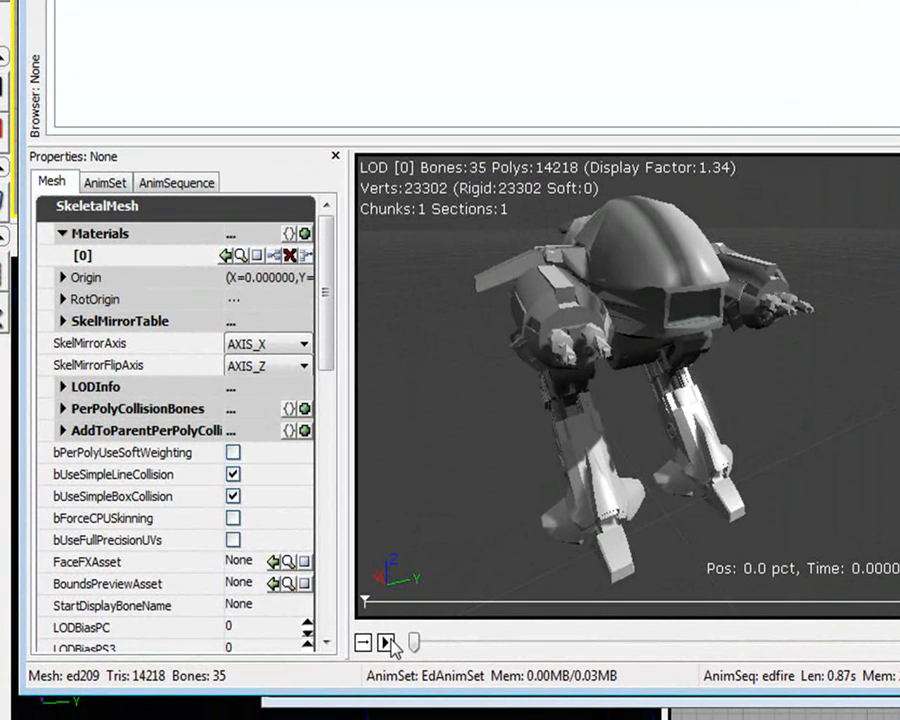
left_click(386, 643)
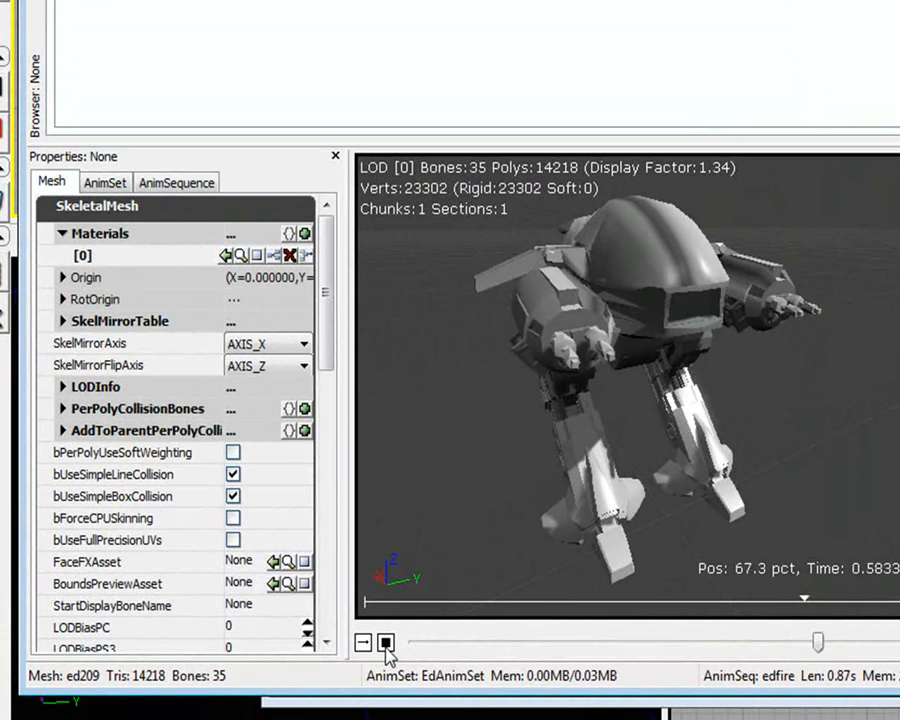
left_click(388, 648)
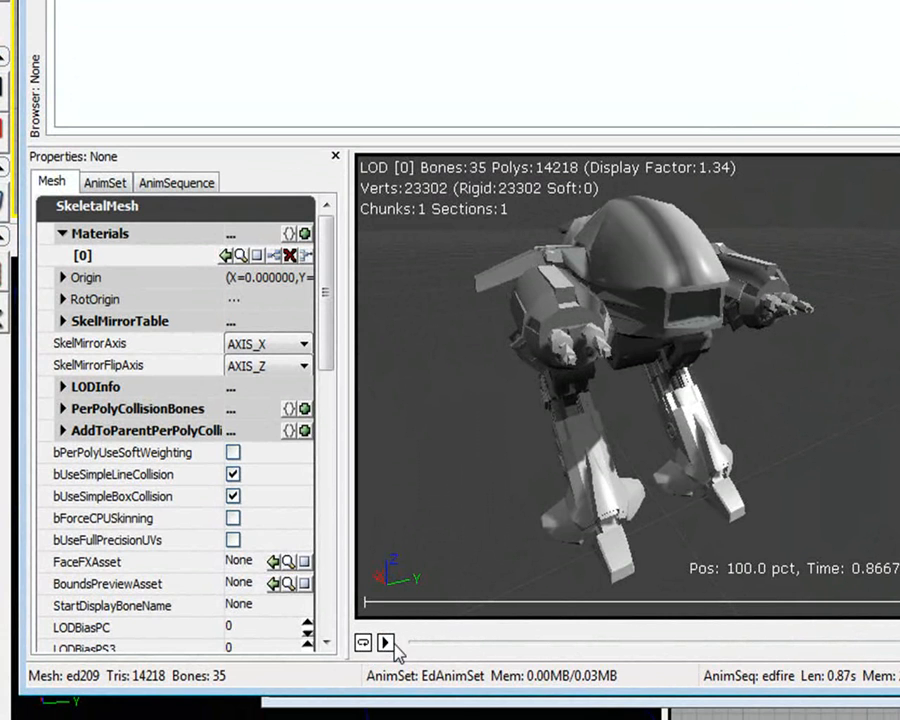
left_click(386, 643)
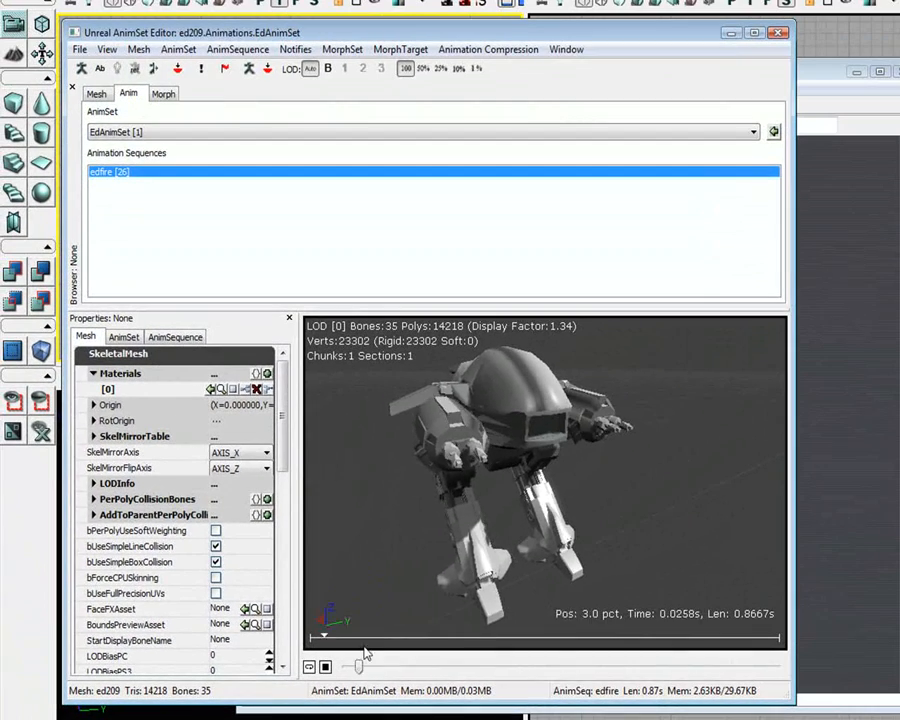
left_click_drag(600, 528, 647, 487)
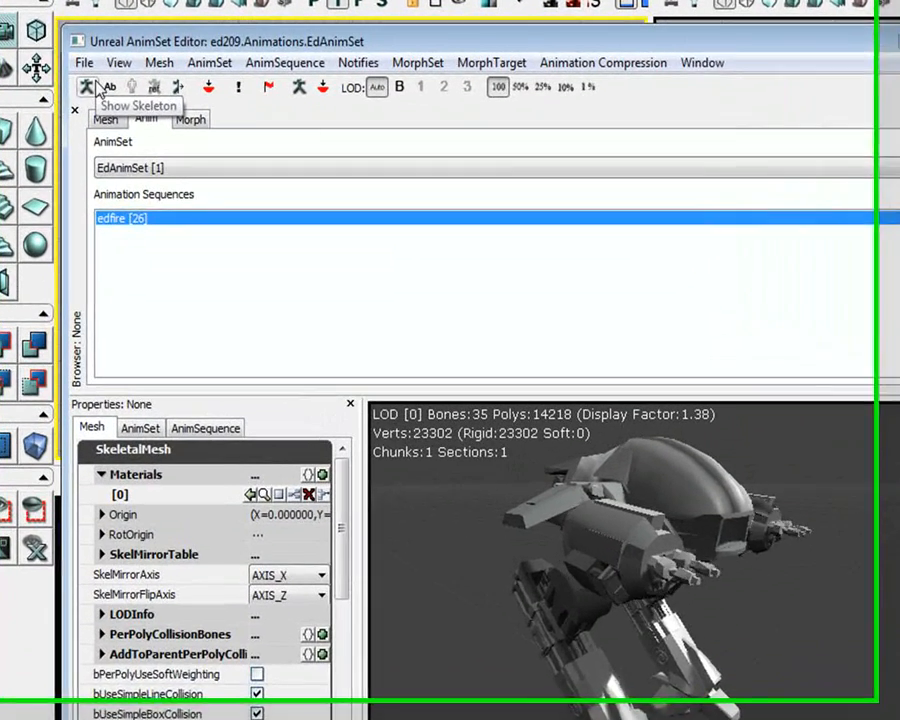
left_click(85, 68)
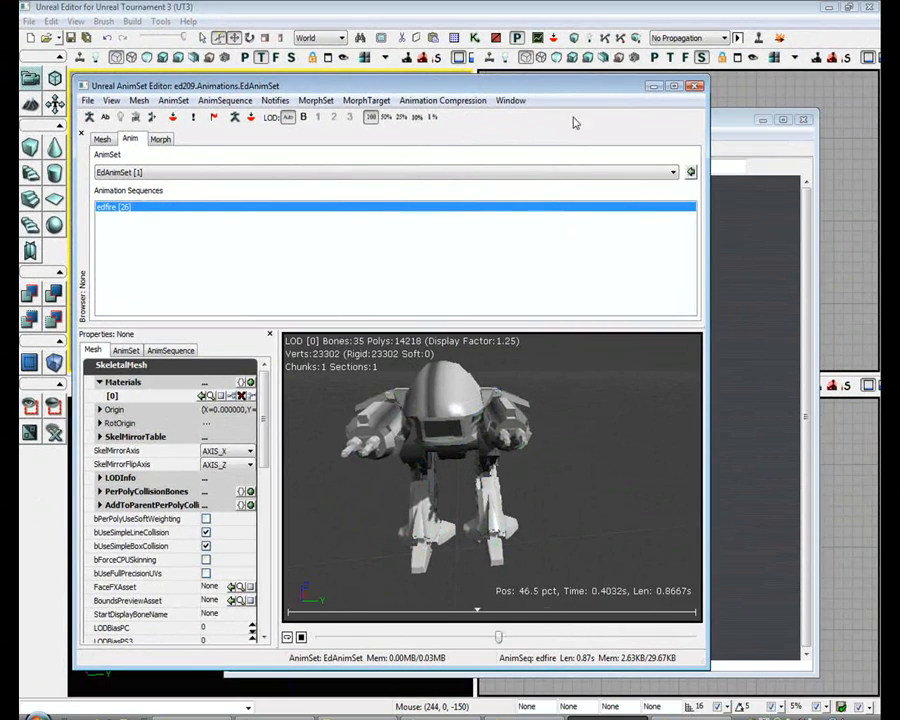
Close the AnimSet Editor and save the ed209 package.
left_click(697, 87)
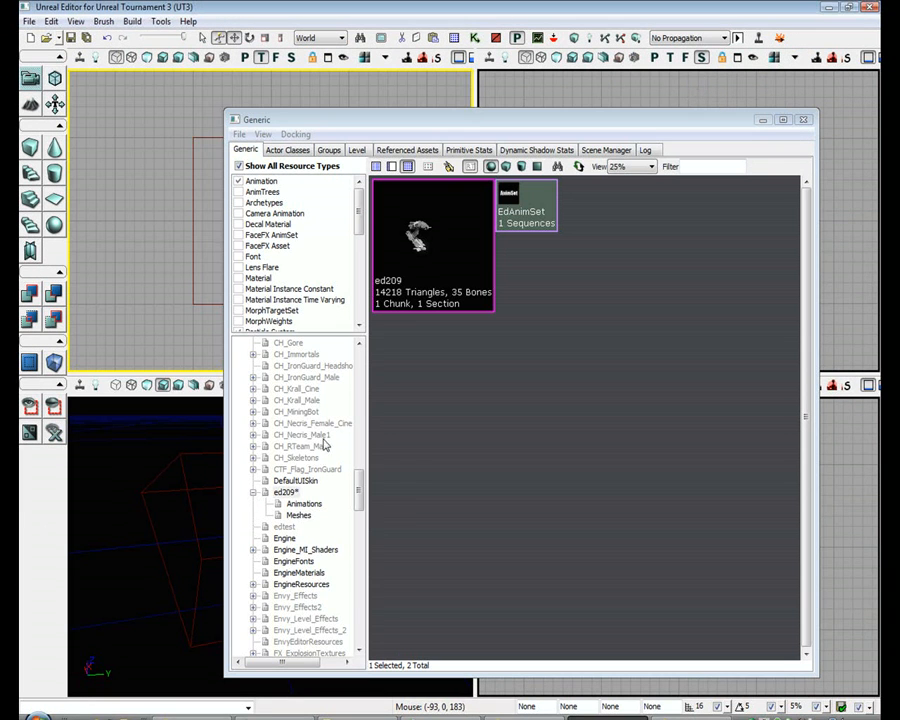
right_click(286, 498)
left_click(298, 502)
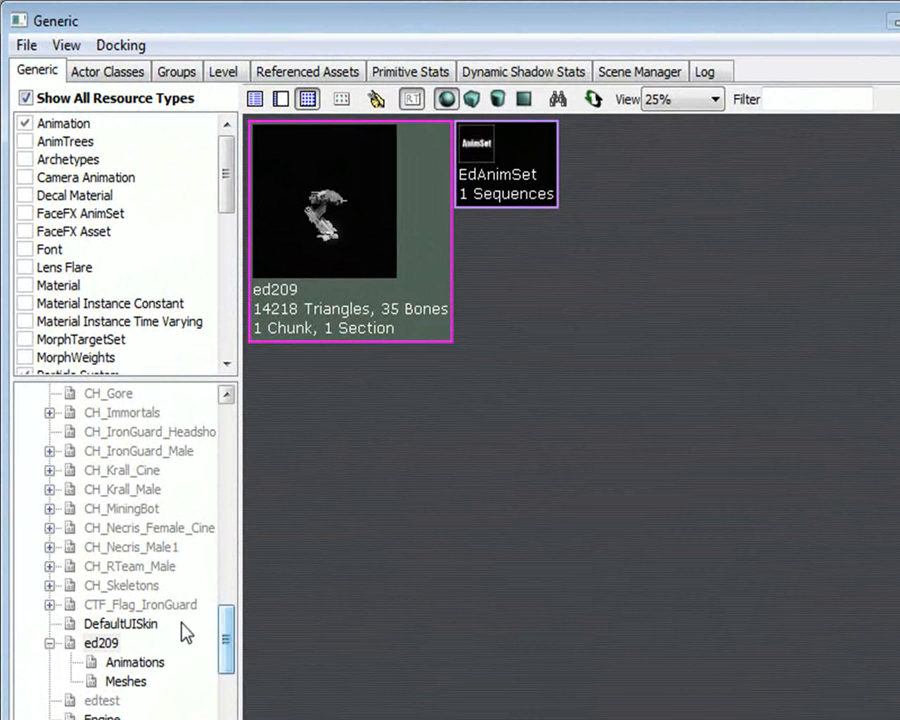
Fully load the CH_Necris_Male1 package and expand its groups.
left_click(143, 556)
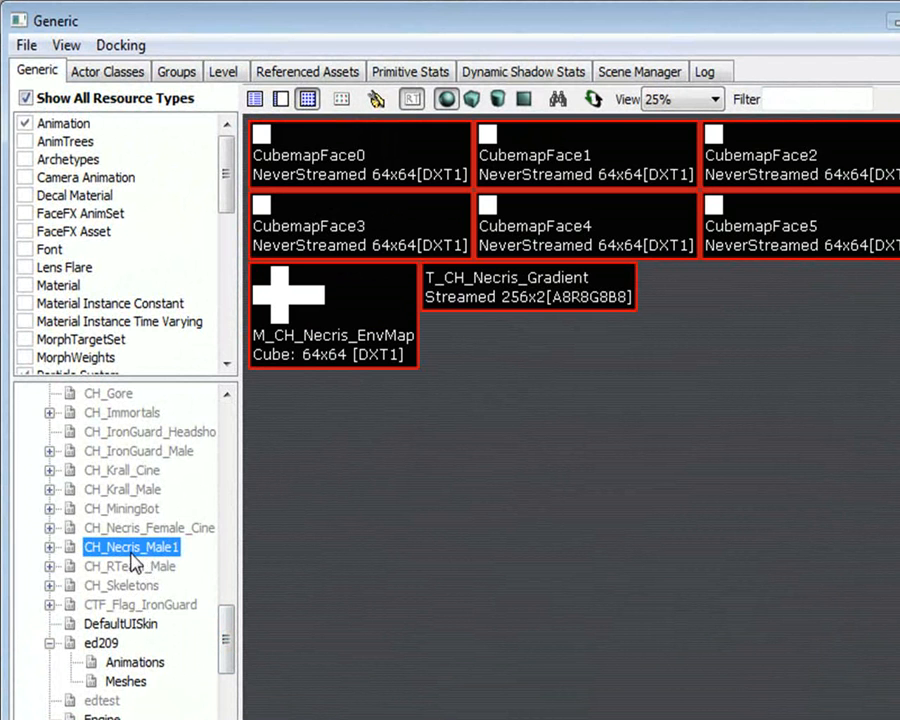
right_click(123, 555)
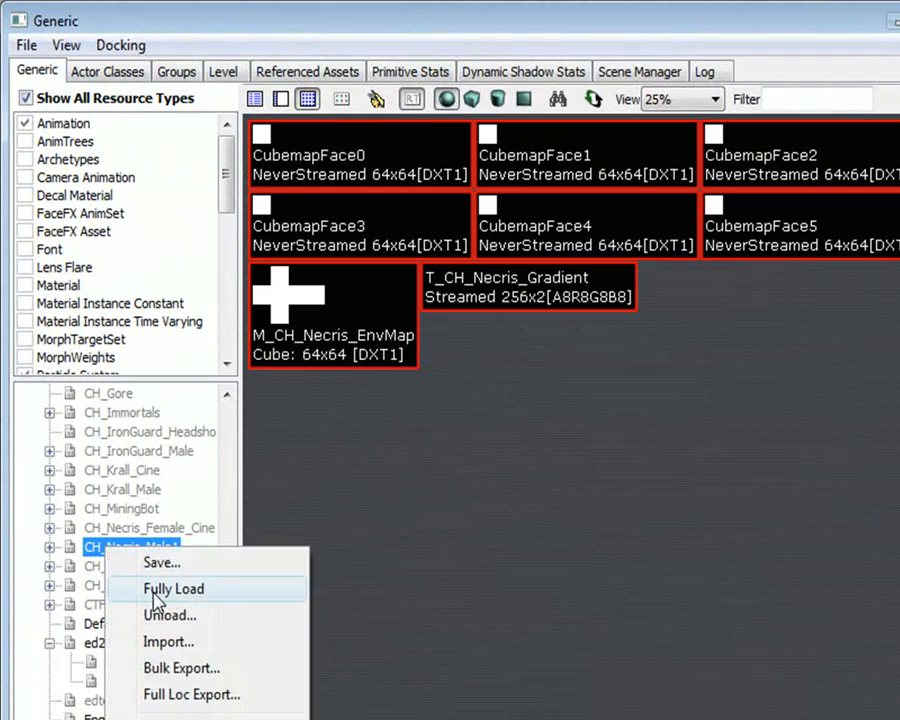
left_click(158, 586)
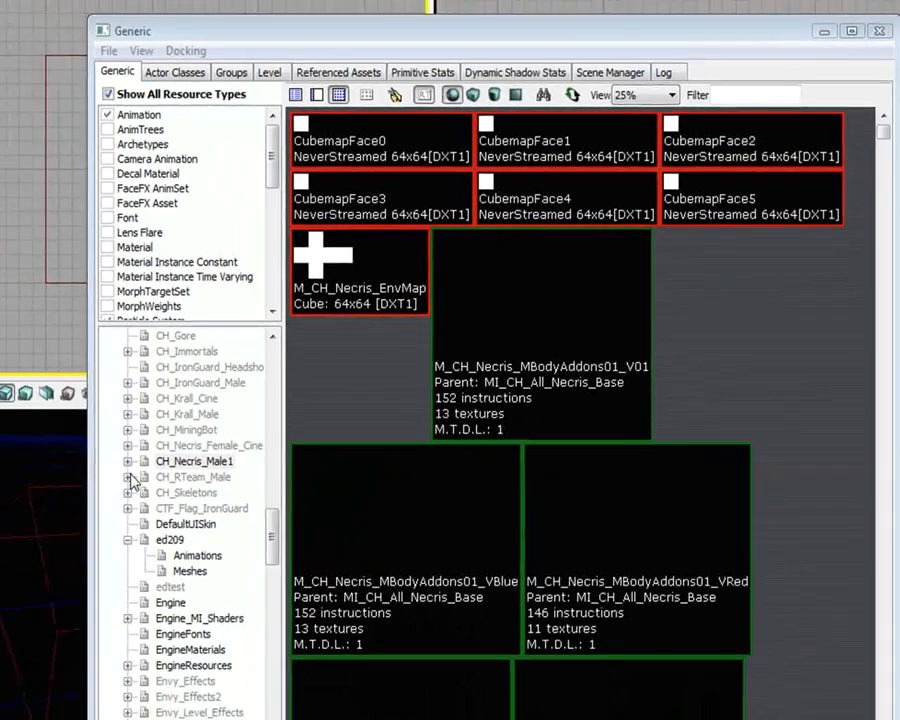
left_click(127, 462)
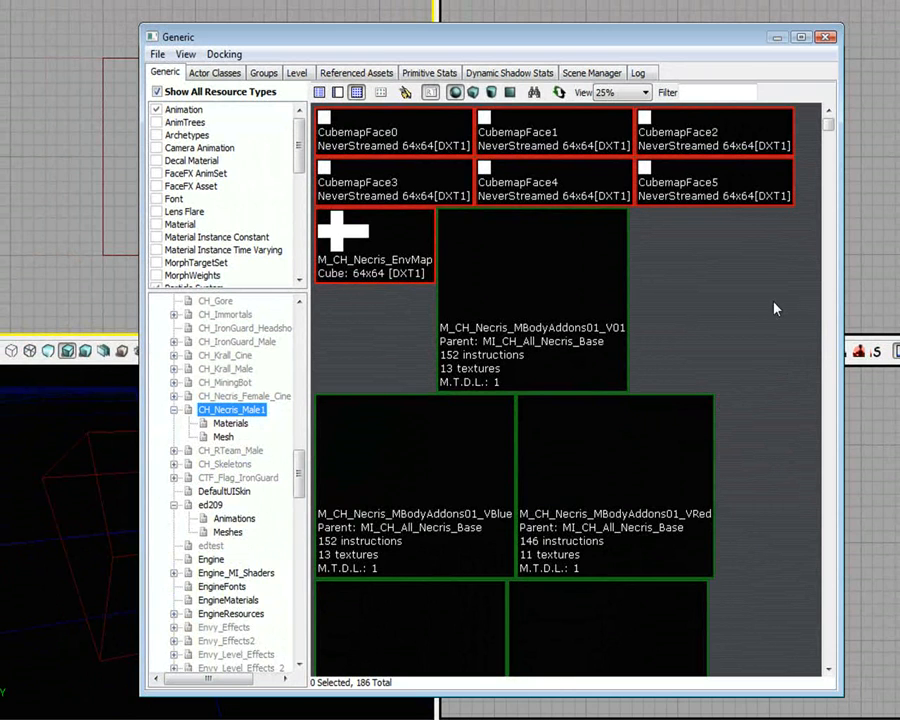
Filter the Generic browser to AnimTrees only, turning off the Texture, Particle System and Animation resource types.
left_click(157, 122)
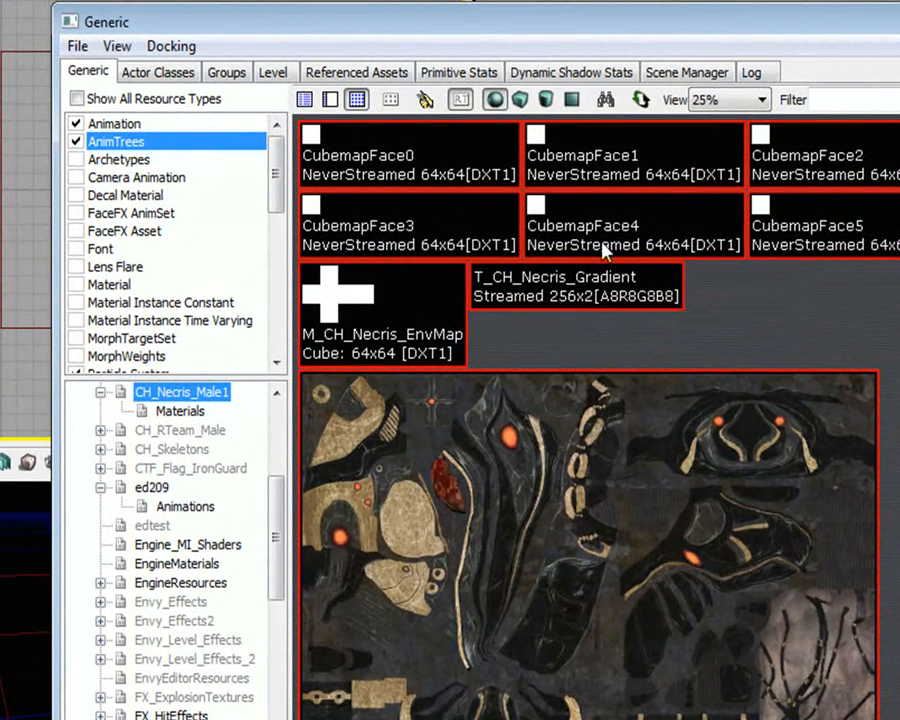
left_click_drag(277, 137, 201, 293)
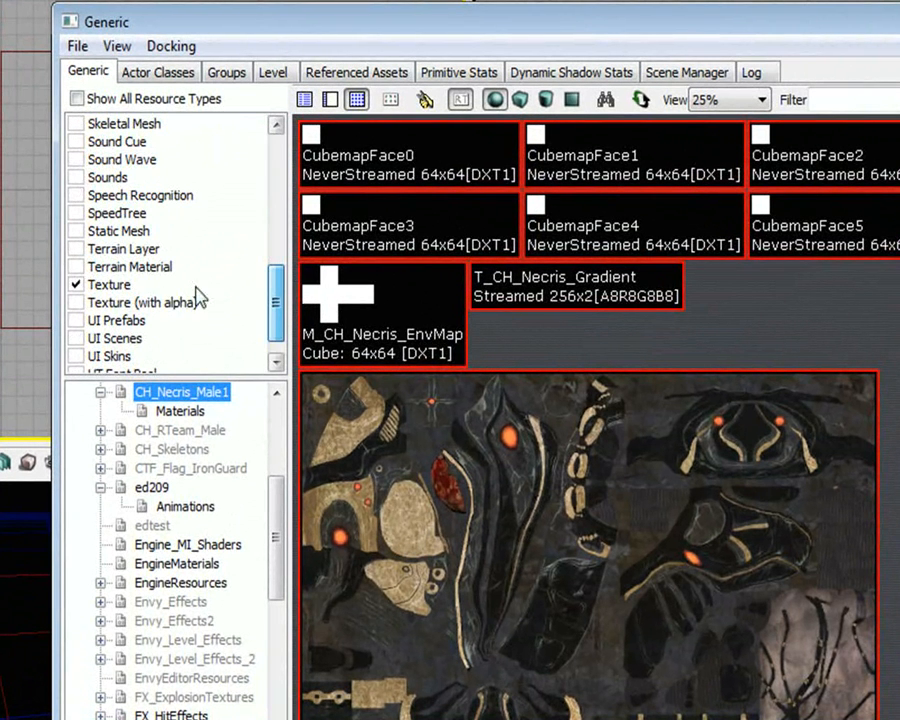
left_click(79, 289)
left_click_drag(281, 303, 285, 147)
left_click(80, 195)
right_click(159, 468)
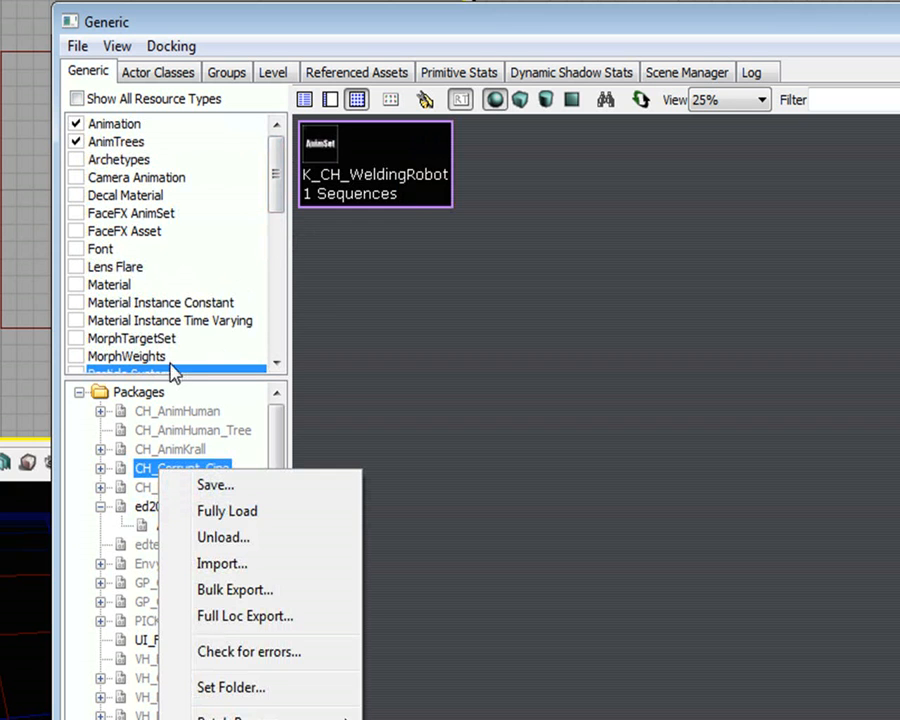
left_click(77, 125)
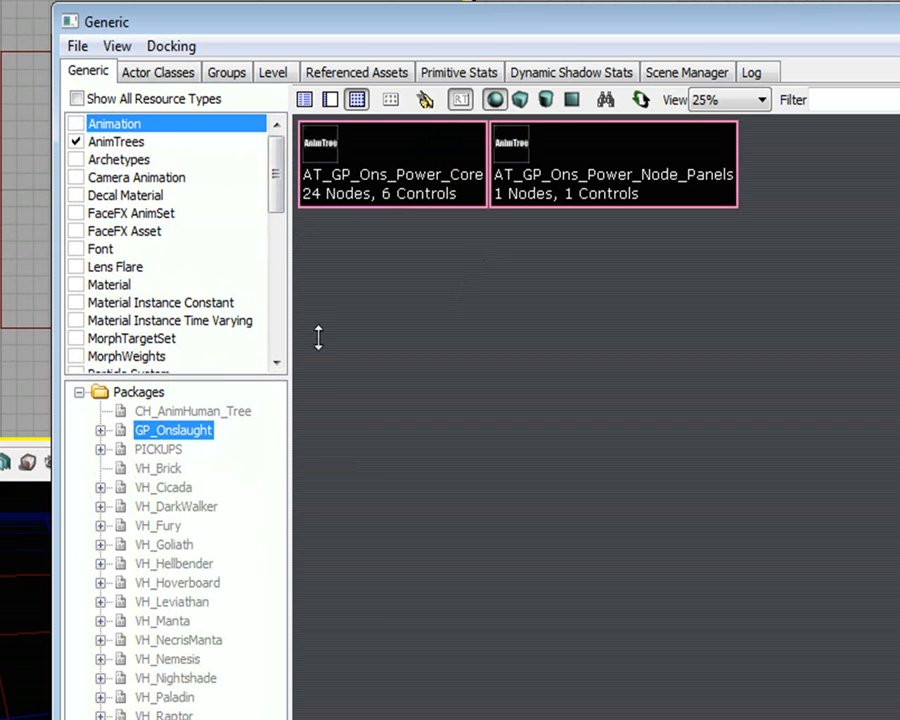
Fully load the CH_AnimHuman_Tree package and open its AT_CH_Human AnimTree for editing.
right_click(193, 412)
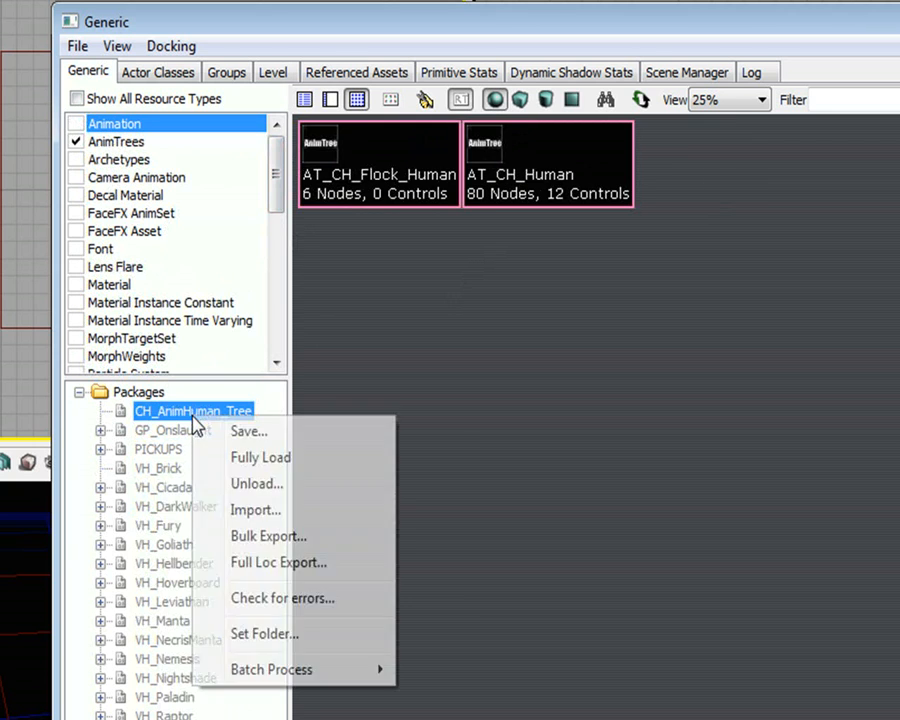
left_click(237, 457)
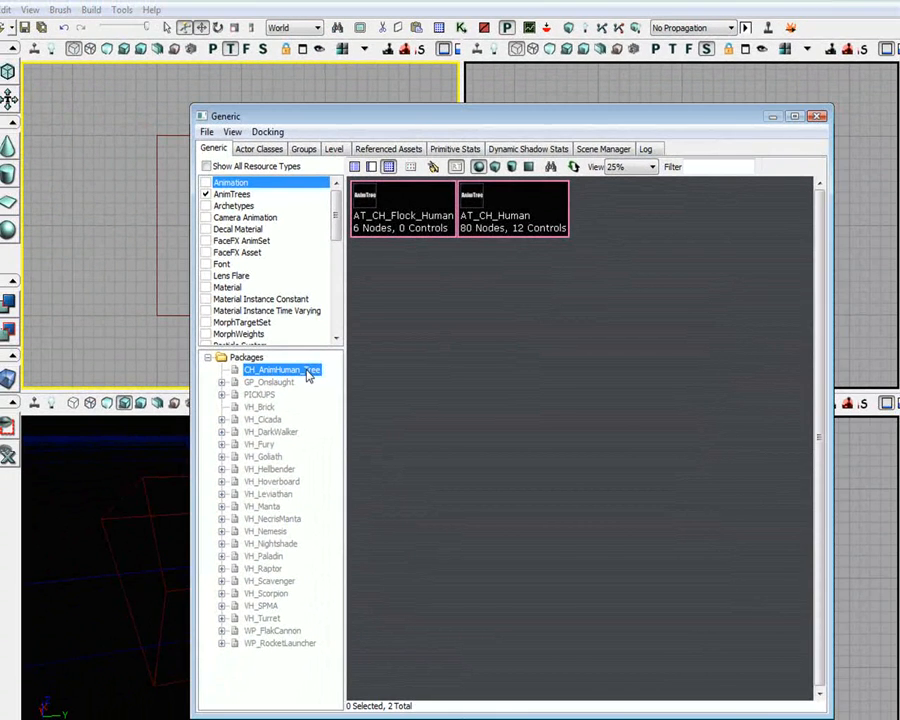
left_click(557, 198)
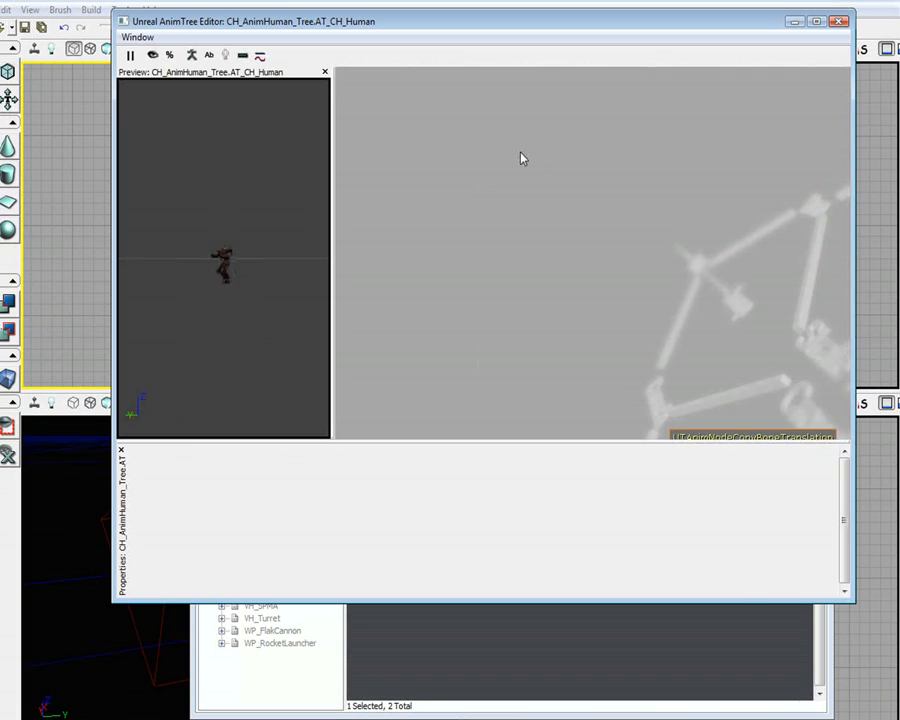
Examine the whole AT_CH_Human node graph and bring the previewed character into close view.
scroll(505, 290, "down", 8)
left_click_drag(505, 290, 237, 192)
left_click_drag(486, 254, 538, 311)
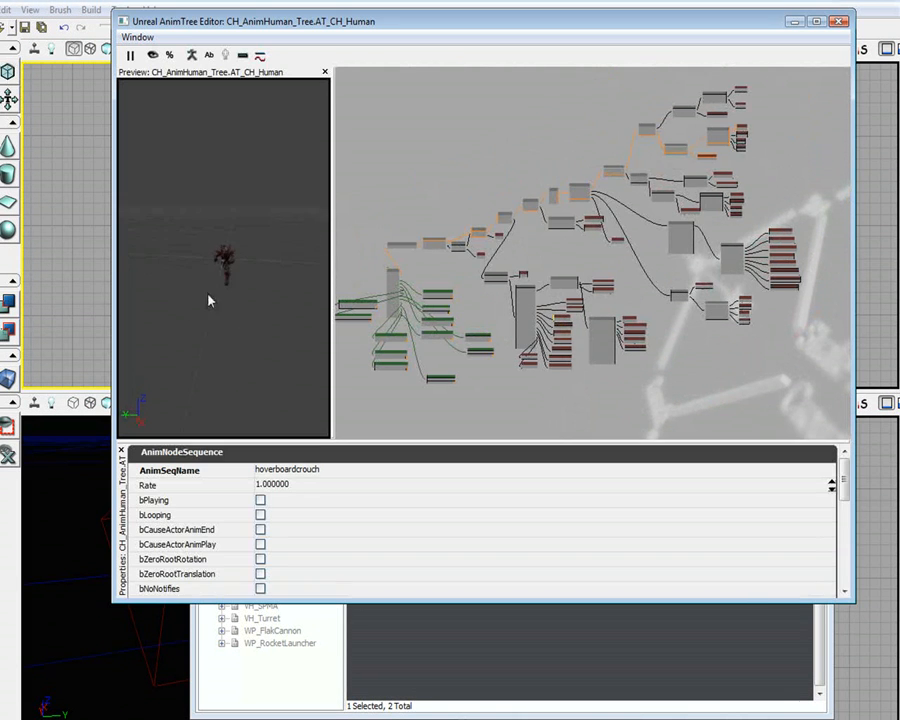
left_click_drag(207, 361, 207, 262)
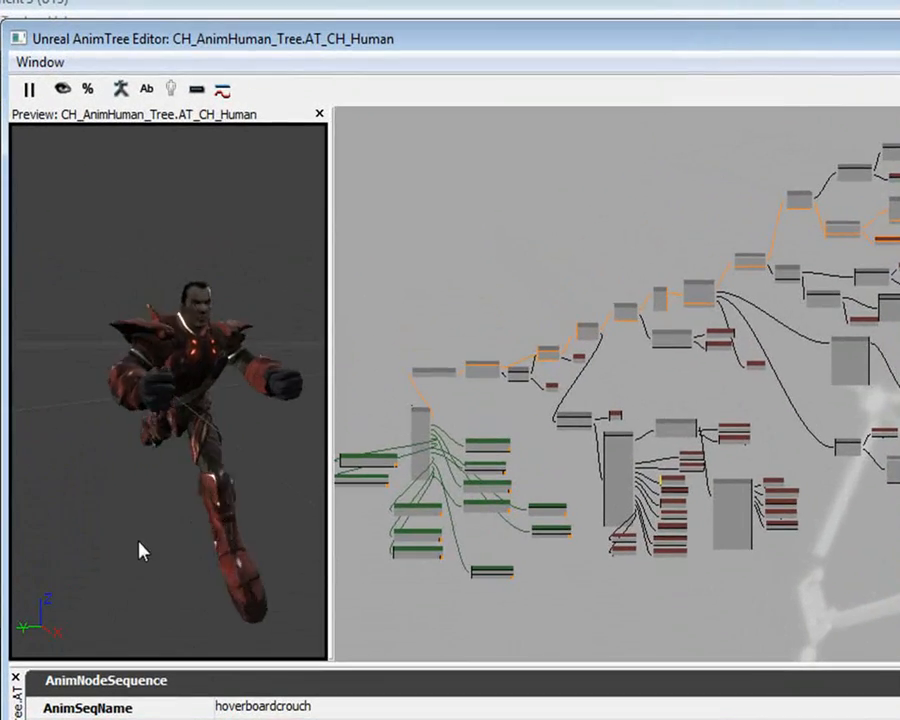
middle_click_drag(140, 550, 190, 598)
Examine the individual blend nodes and their connections in the AT_CH_Human graph up close.
left_click_drag(486, 376, 521, 300)
scroll(521, 300, "up", 3)
scroll(616, 384, "up", 7)
left_click_drag(661, 114, 641, 64)
left_click_drag(630, 114, 836, 147)
left_click(828, 125)
left_click_drag(630, 130, 899, 108)
left_click_drag(760, 300, 342, 366)
Try the UTAnimBlendByPhysics weight at about 0.74 PHYS_Swimming, then return it to PHYS_Walking while watching the preview.
left_click_drag(826, 102, 584, 257)
left_click_drag(433, 408, 146, 471)
left_click_drag(500, 372, 197, 453)
left_click_drag(309, 390, 336, 392)
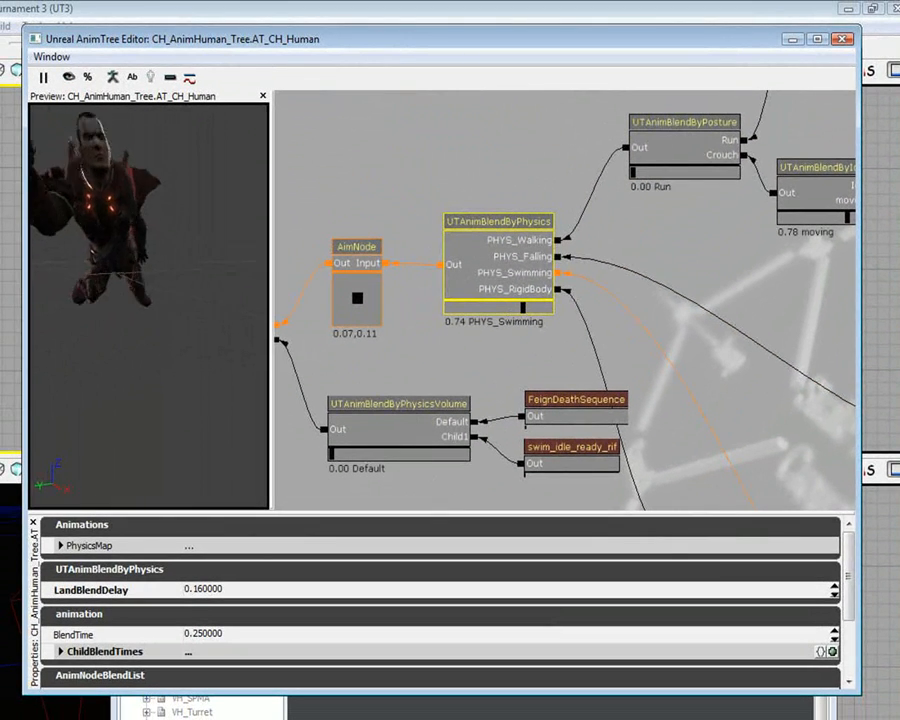
left_click_drag(150, 300, 131, 288)
left_click_drag(522, 306, 447, 316)
Blend the Run branch's UTAnimBlendByIdle node to about 0.96 moving, then to 0.02 Idle, and check the character's pose.
left_click_drag(557, 304, 209, 573)
scroll(549, 315, "down", 1)
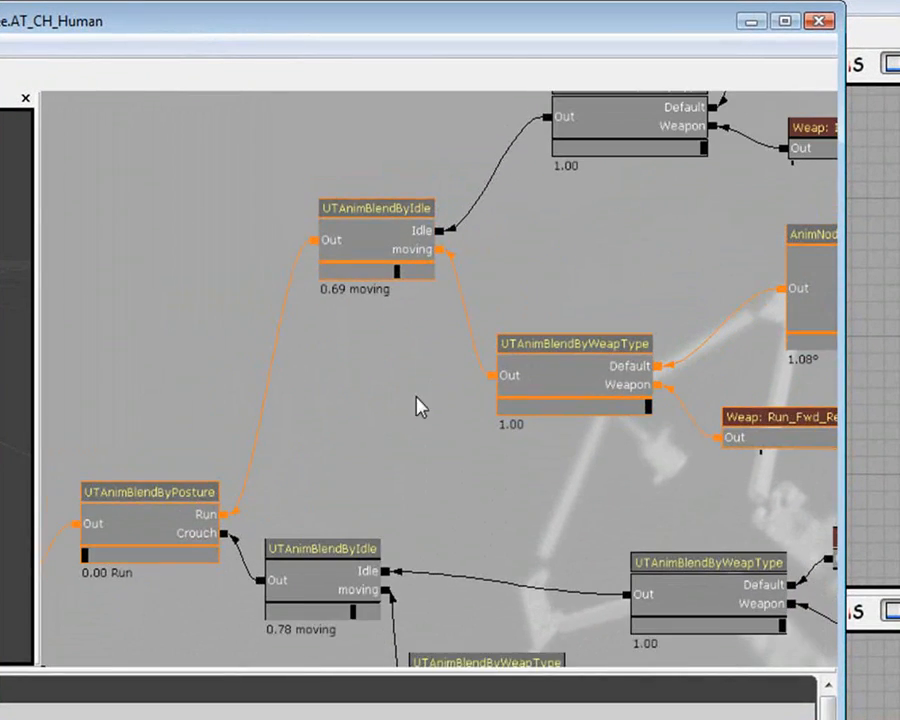
left_click_drag(416, 397, 349, 403)
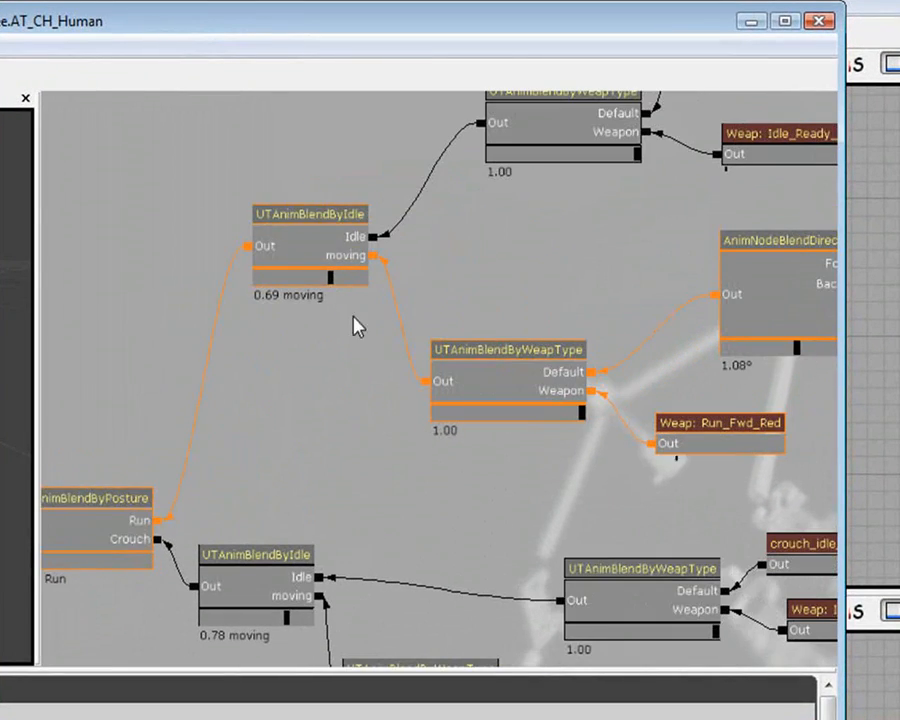
left_click_drag(327, 276, 354, 289)
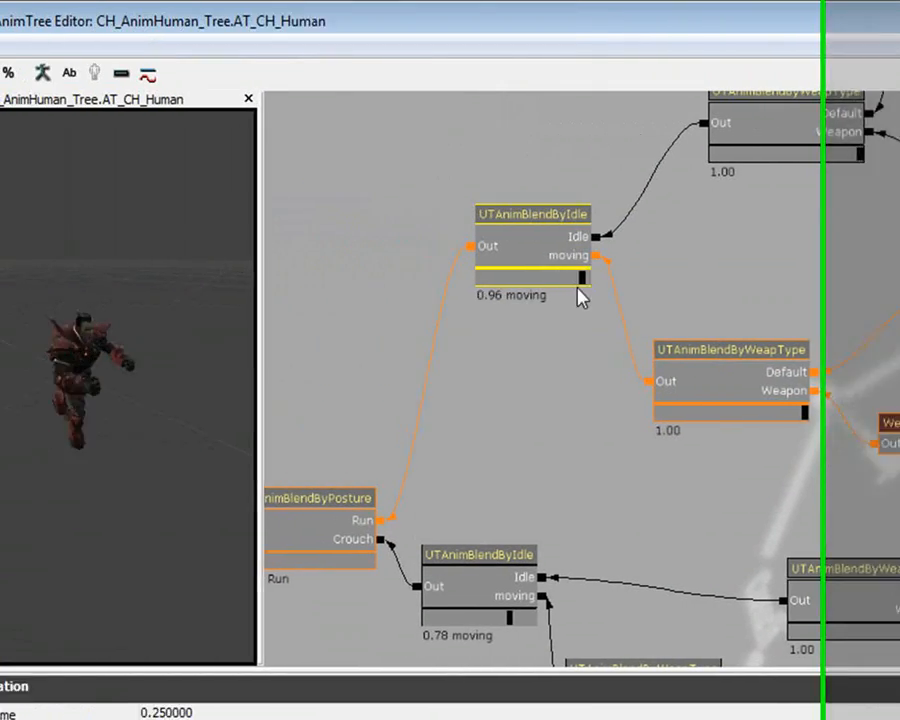
left_click_drag(580, 292, 484, 297)
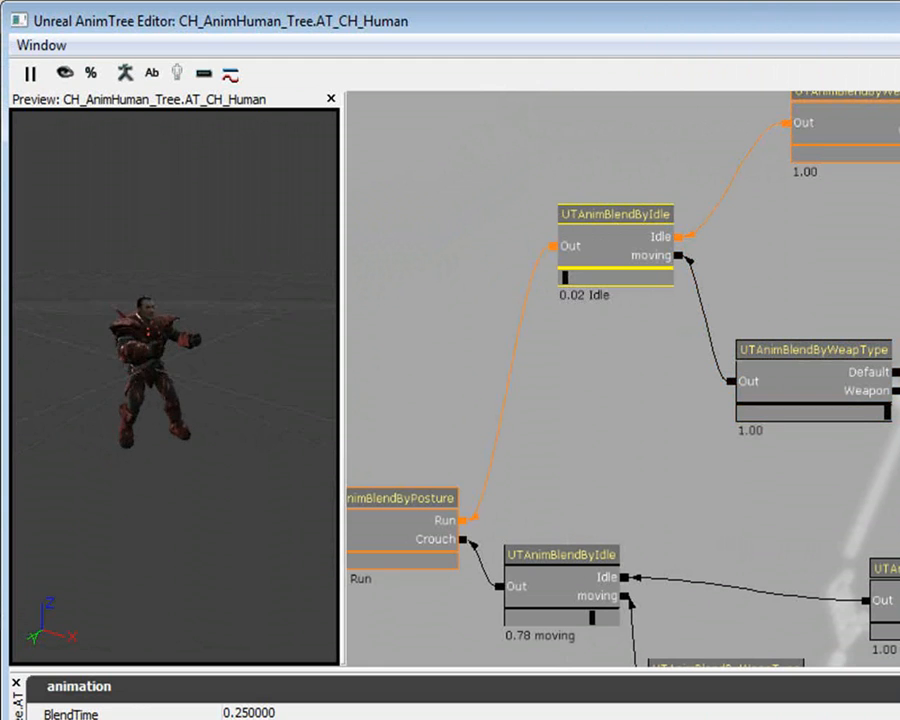
scroll(133, 443, "up", 5)
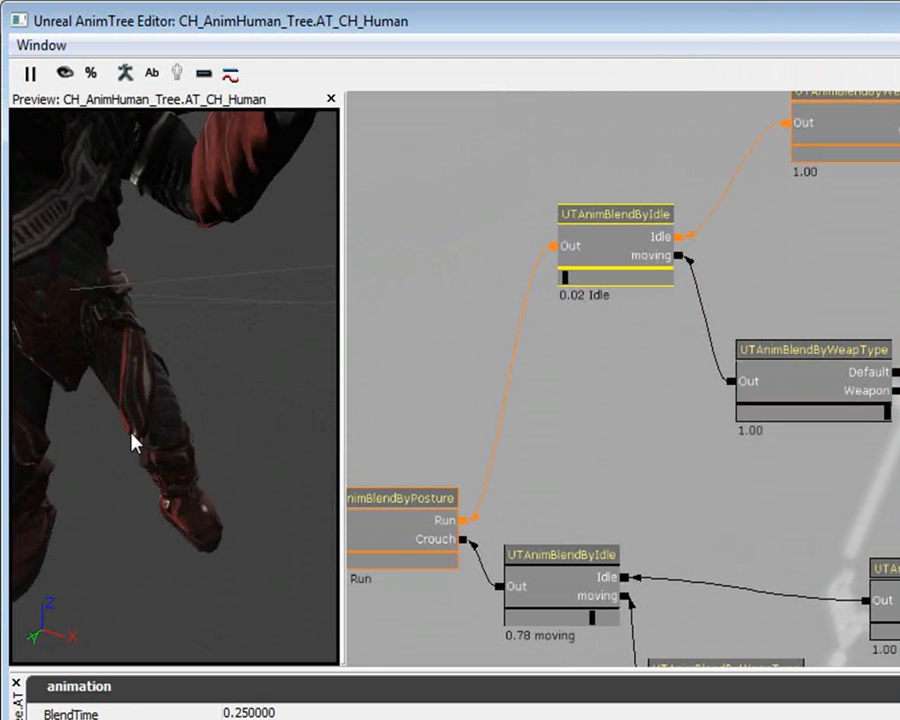
scroll(140, 435, "down", 5)
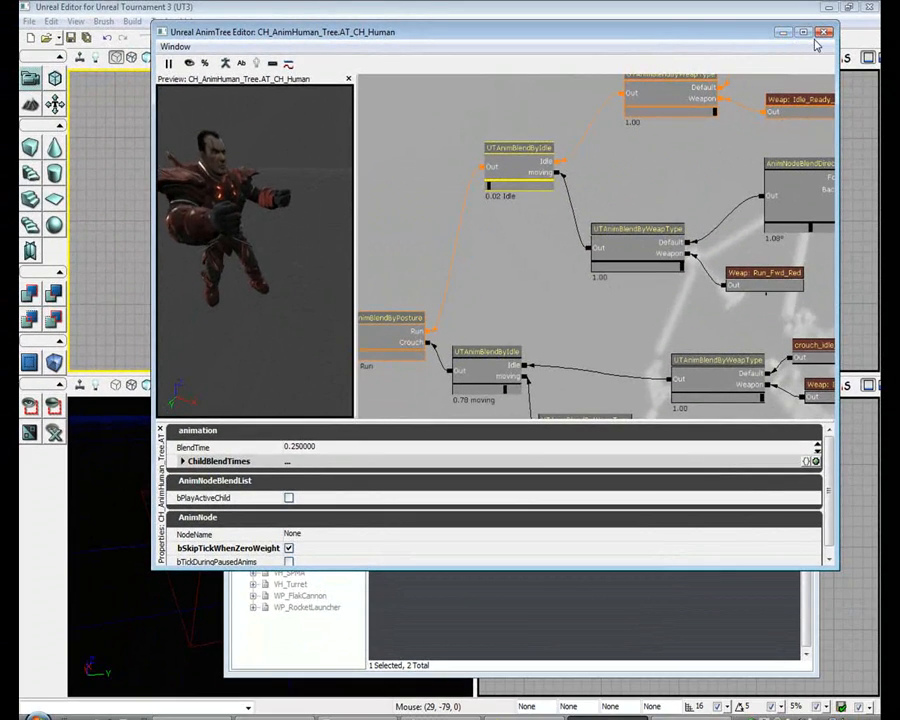
Close the AT_CH_Human AnimTree and display the ed209 package's contents with all resource types shown.
left_click(825, 32)
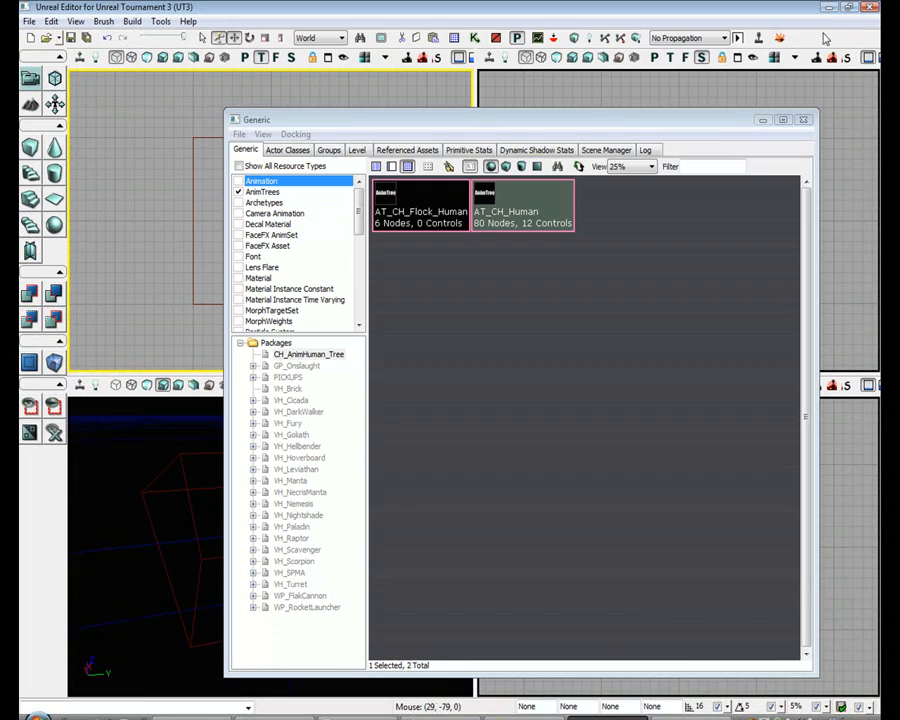
left_click(239, 166)
left_click(239, 166)
left_click_drag(360, 371, 387, 481)
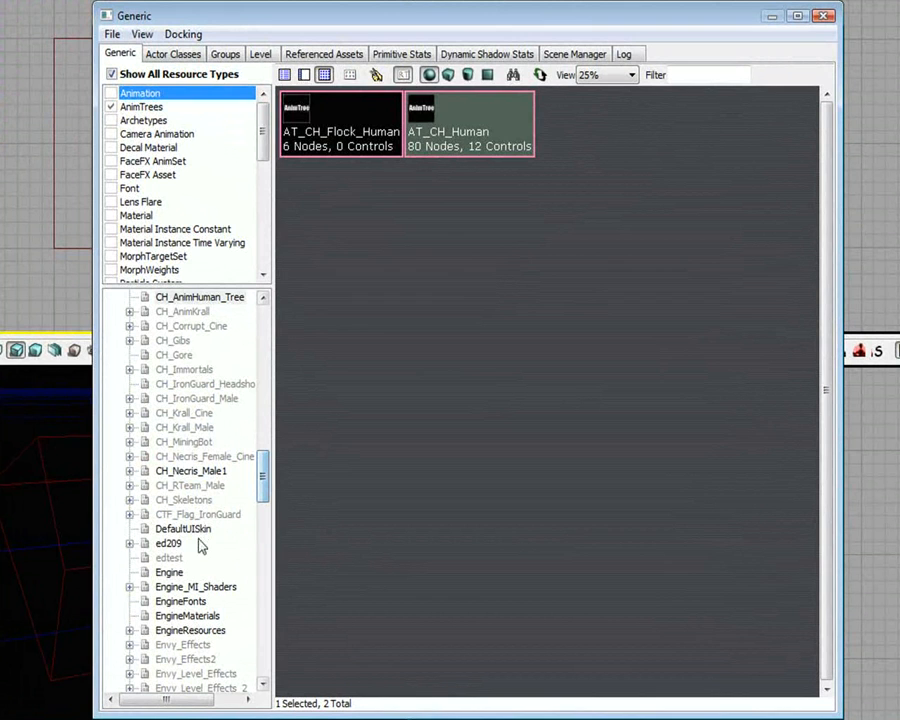
left_click(172, 543)
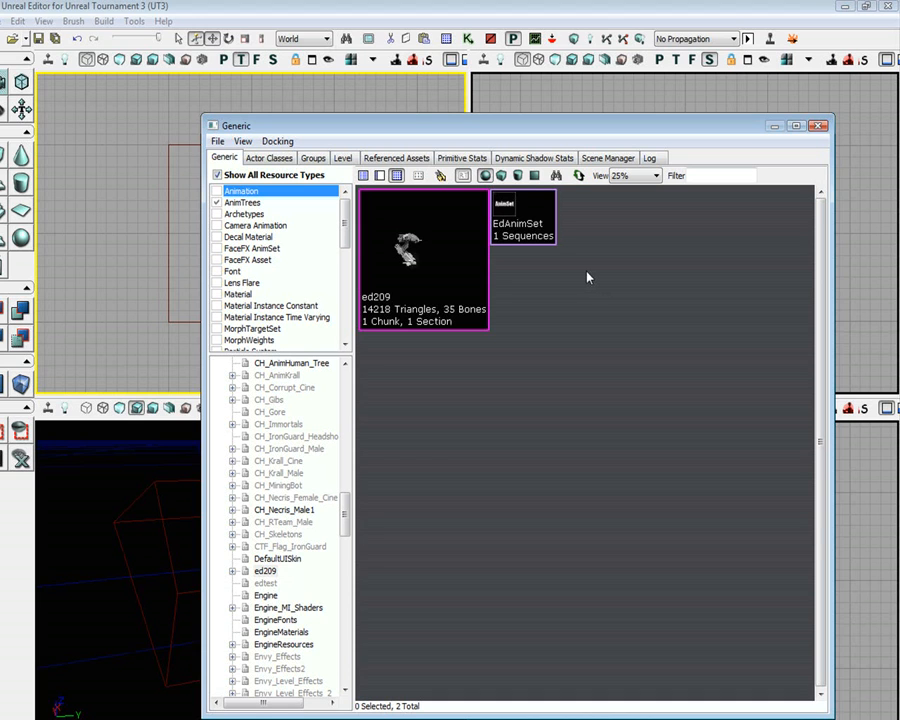
Choose Unified_Diffuse.tga, Unified_Normals.tga and Unified_Specular.tga from the ED209 folder for import into the ed209 package.
left_click(216, 141)
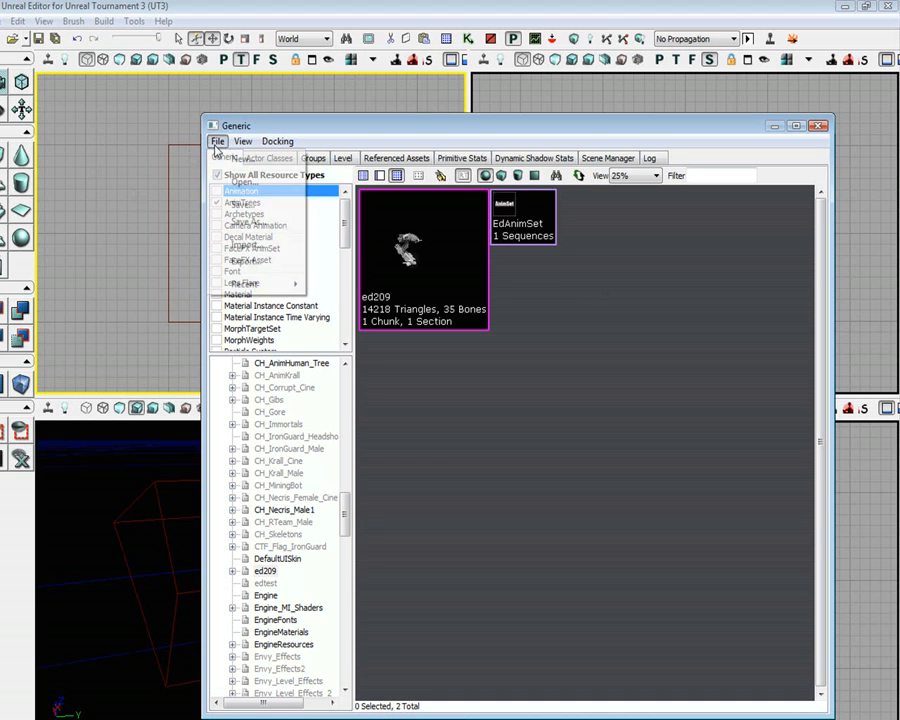
left_click(255, 245)
left_click_drag(658, 326, 490, 279)
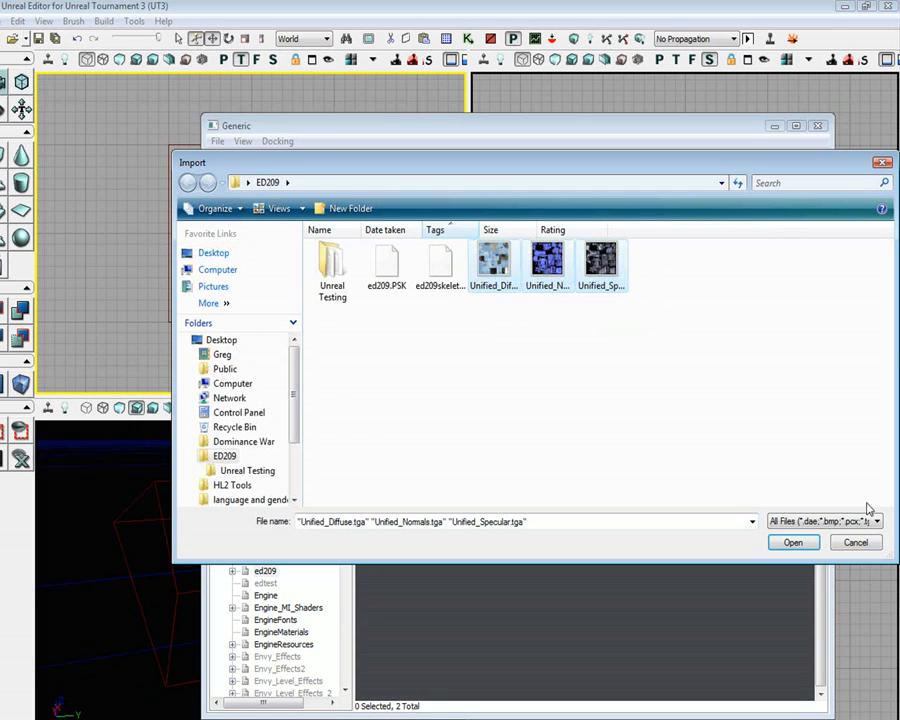
left_click(795, 545)
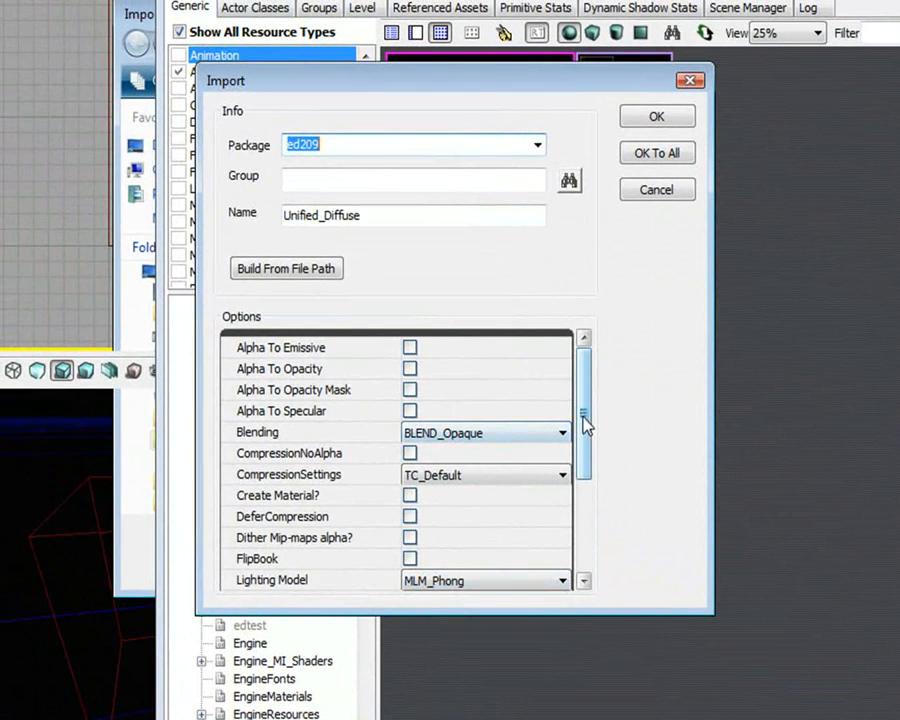
Examine the texture import options for Unified_Diffuse, including the available LODGroup, Lighting Model and Blending choices.
left_click_drag(585, 430, 583, 443)
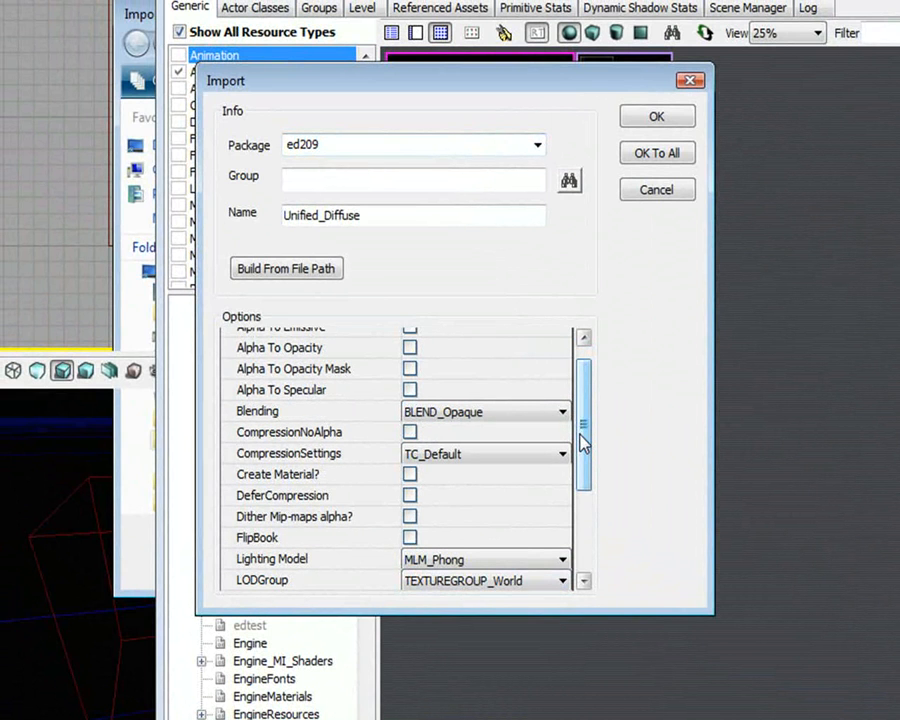
left_click_drag(584, 443, 591, 509)
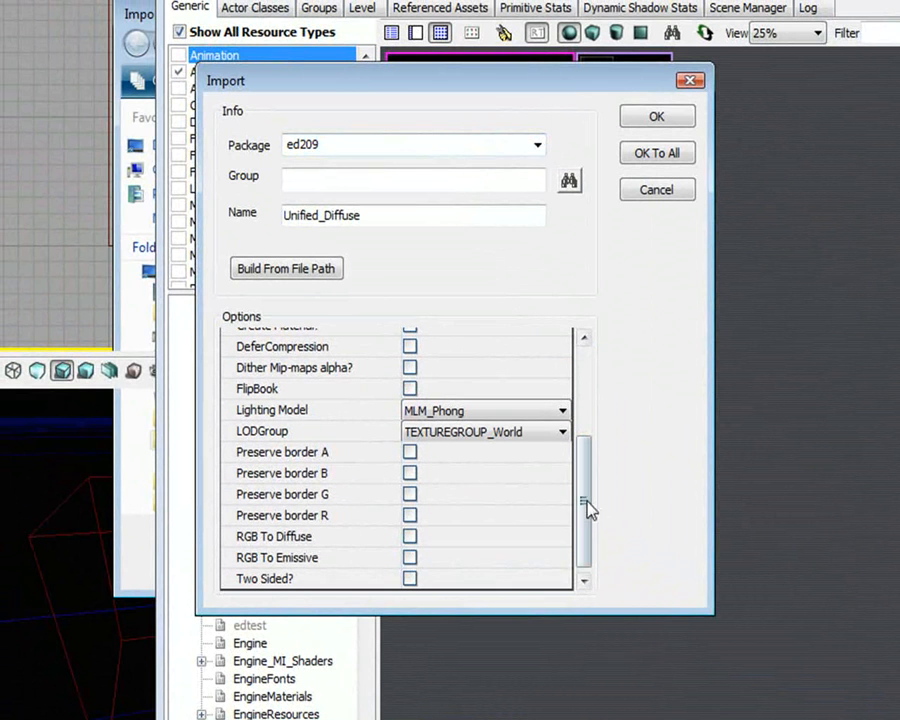
left_click(556, 440)
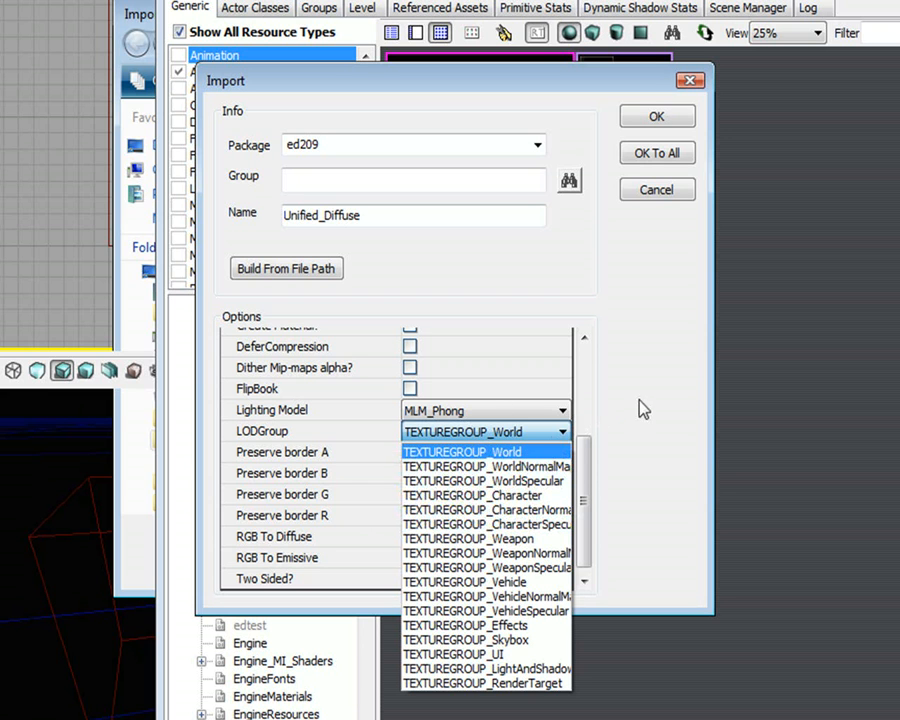
left_click(577, 412)
left_click(493, 435)
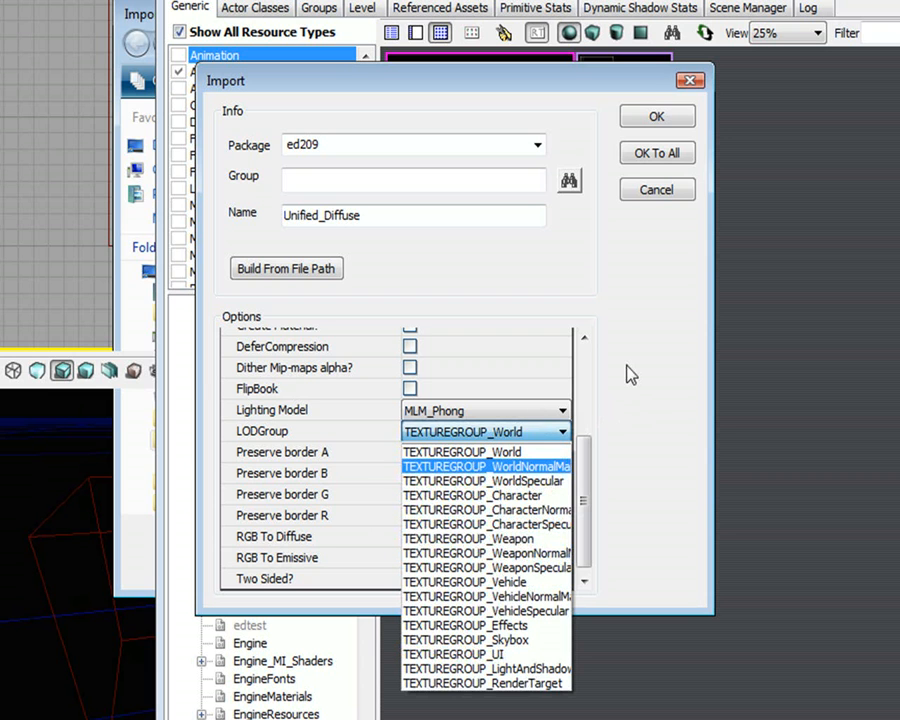
left_click(637, 390)
left_click(536, 410)
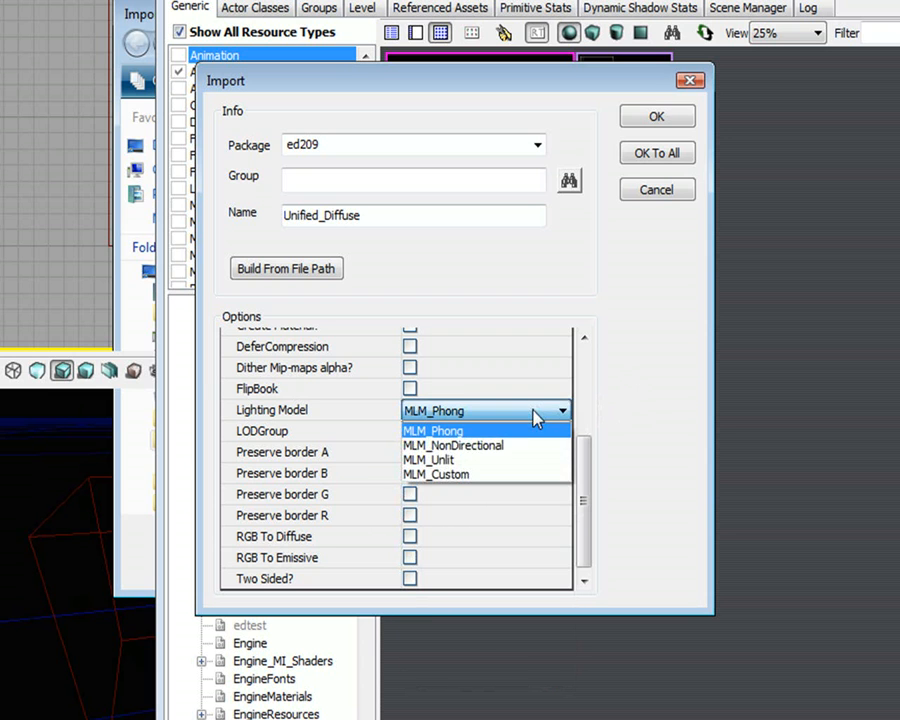
left_click(474, 527)
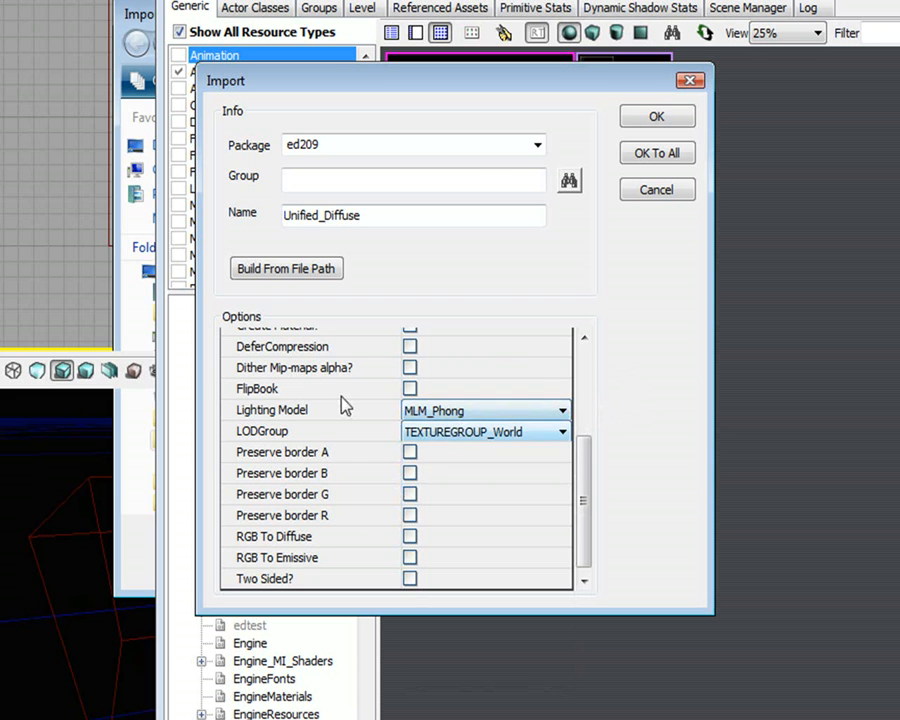
left_click_drag(585, 537, 588, 437)
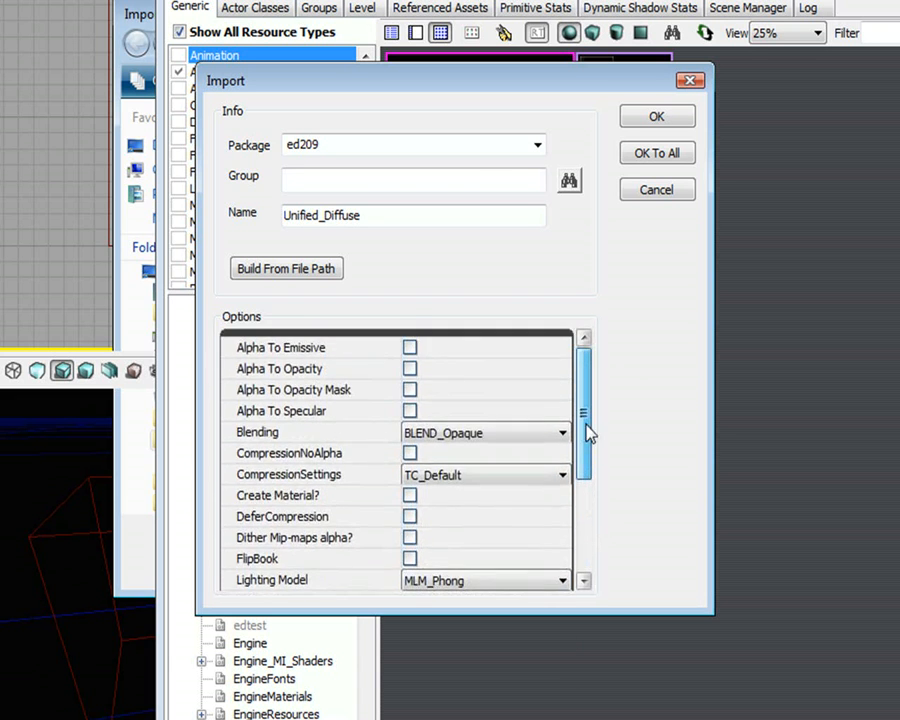
left_click(472, 433)
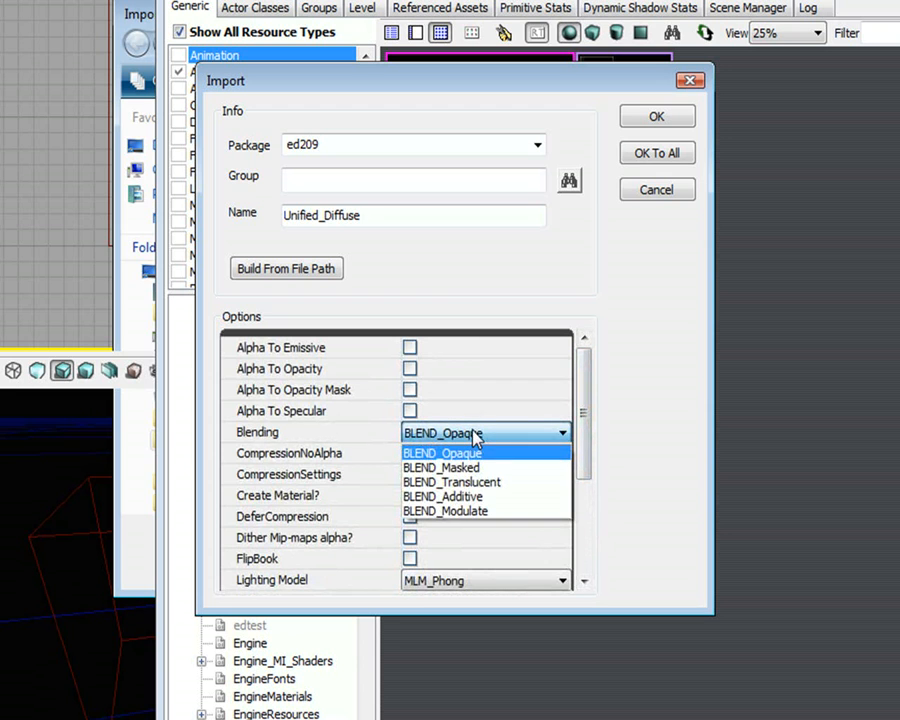
left_click(472, 433)
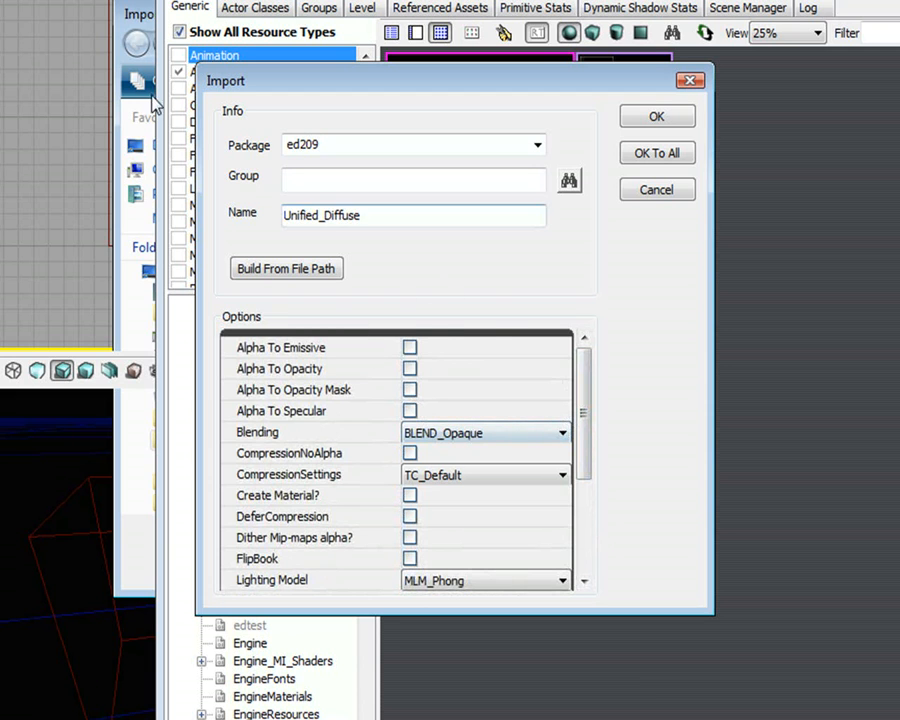
Set the import group to Textures and select TEXTUREGROUP_World as the LODGroup.
left_click(362, 180)
type("Textures")
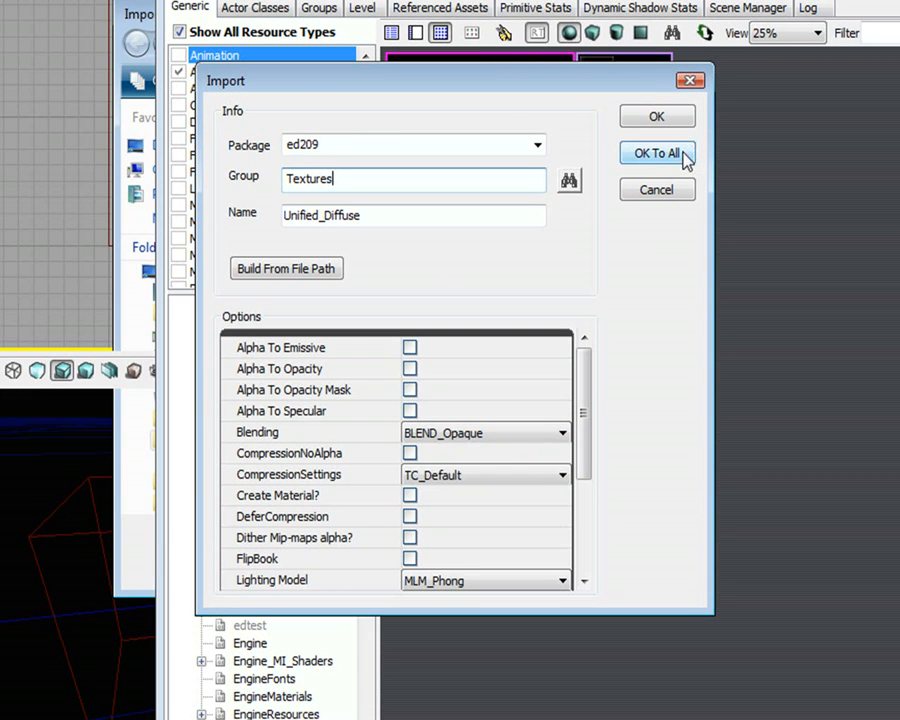
scroll(560, 466, "down", 3)
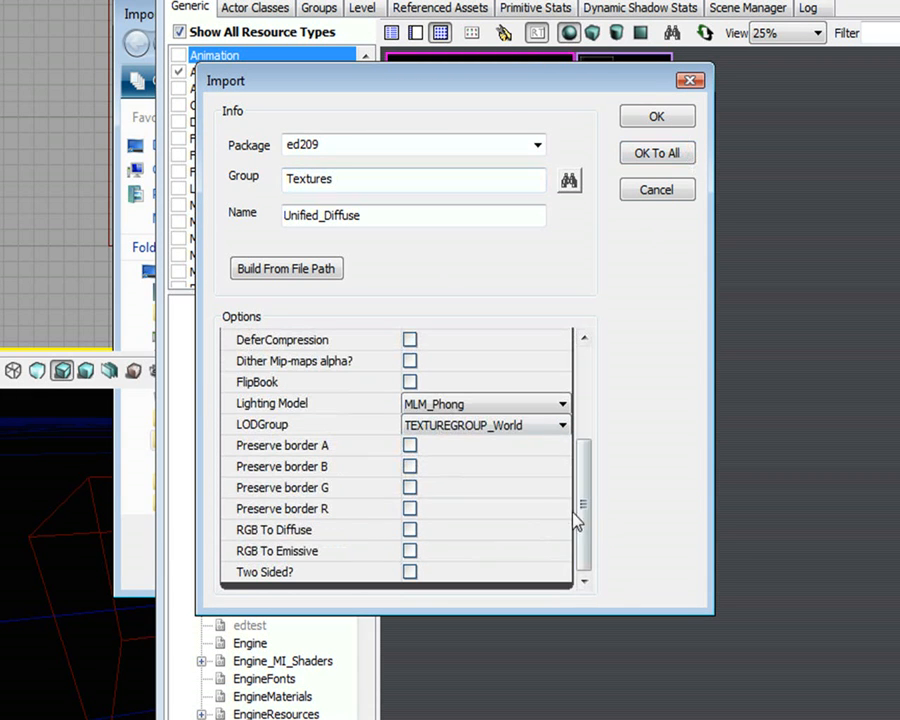
left_click(541, 427)
left_click(541, 428)
left_click(541, 428)
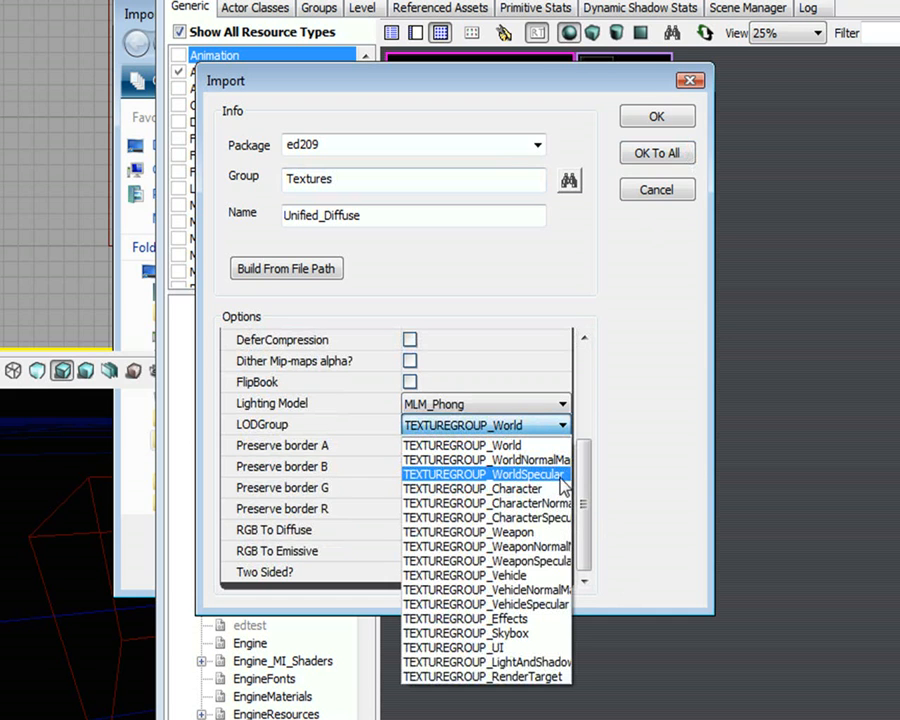
left_click(550, 447)
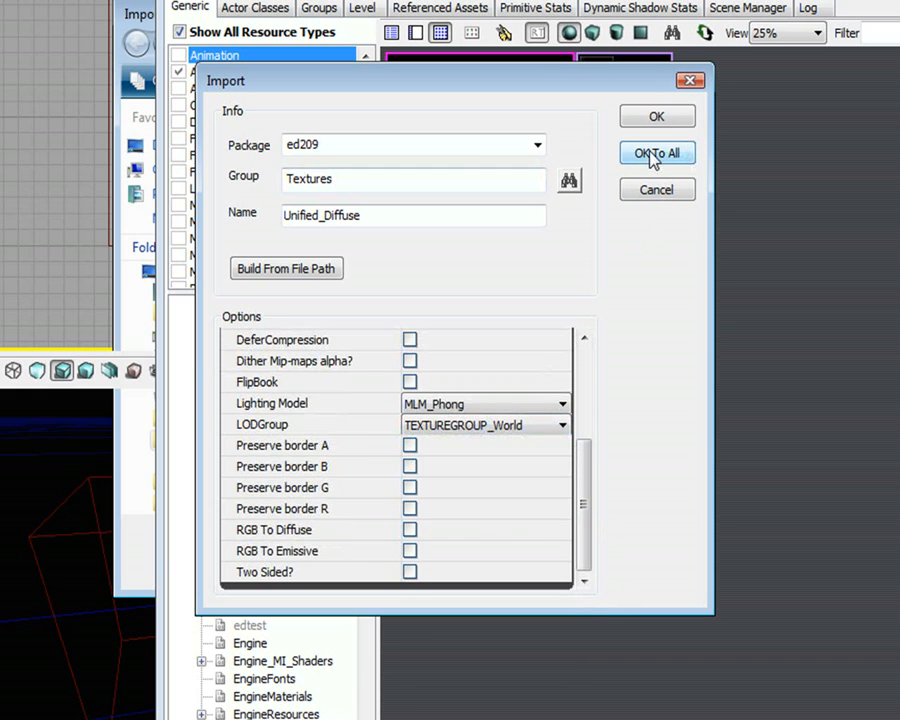